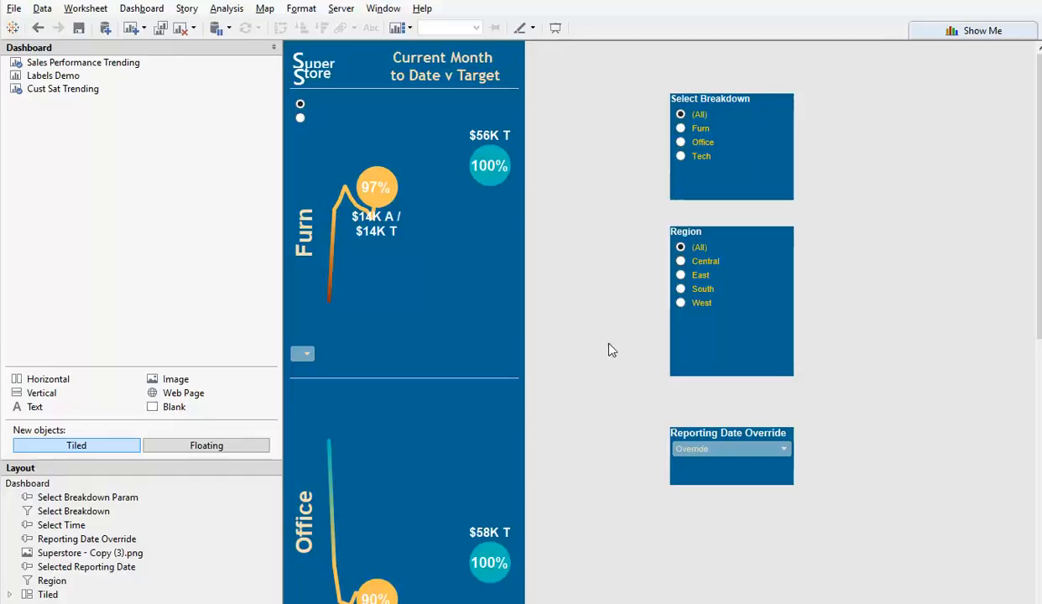
Switch the dashboard's breakdown parameter from product category to region and back again to compare the sparklines.
click(296, 153)
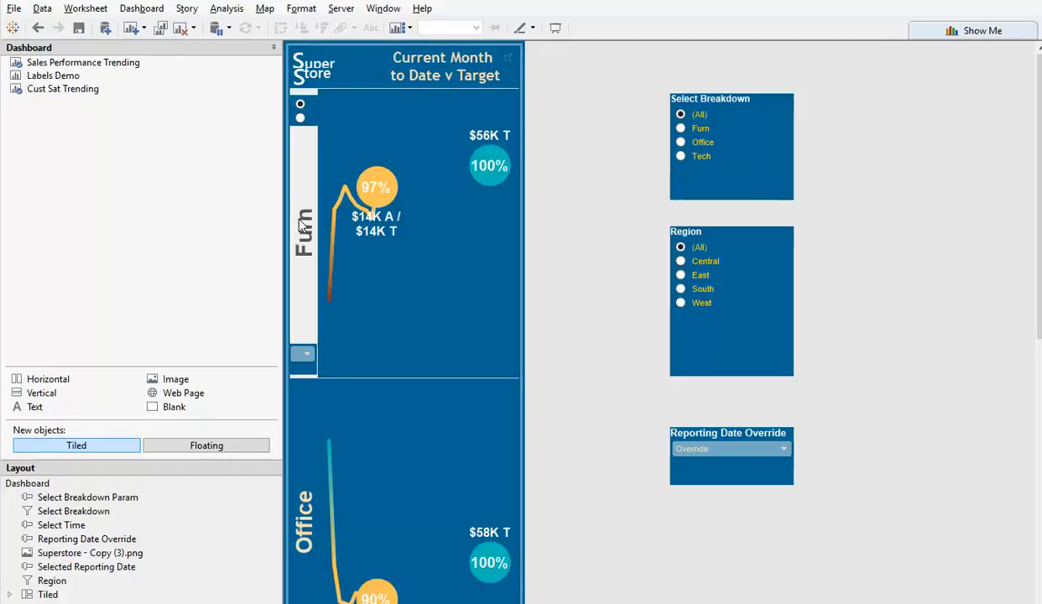
click(295, 114)
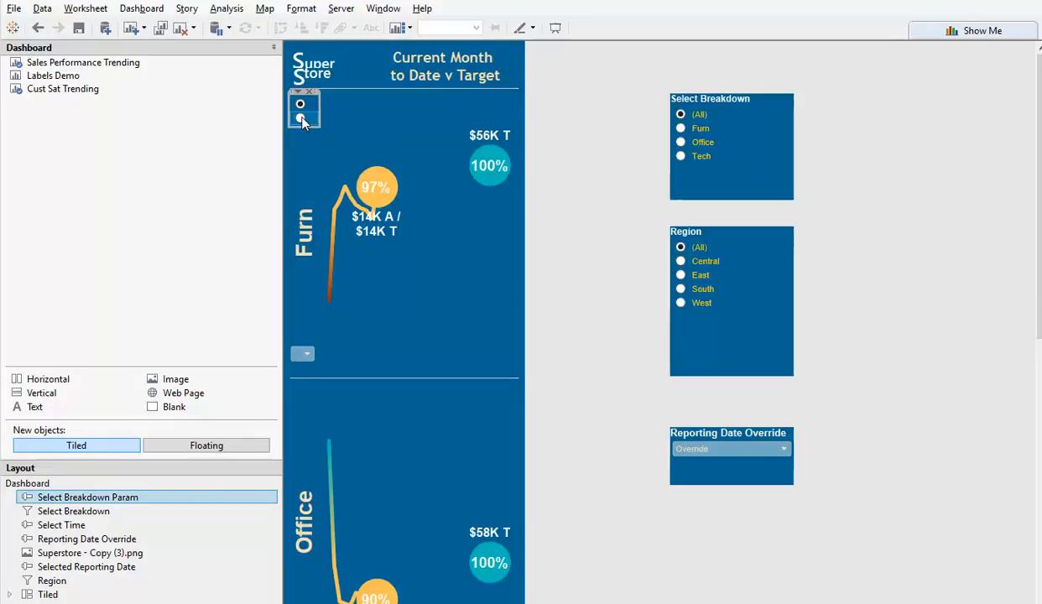
click(300, 117)
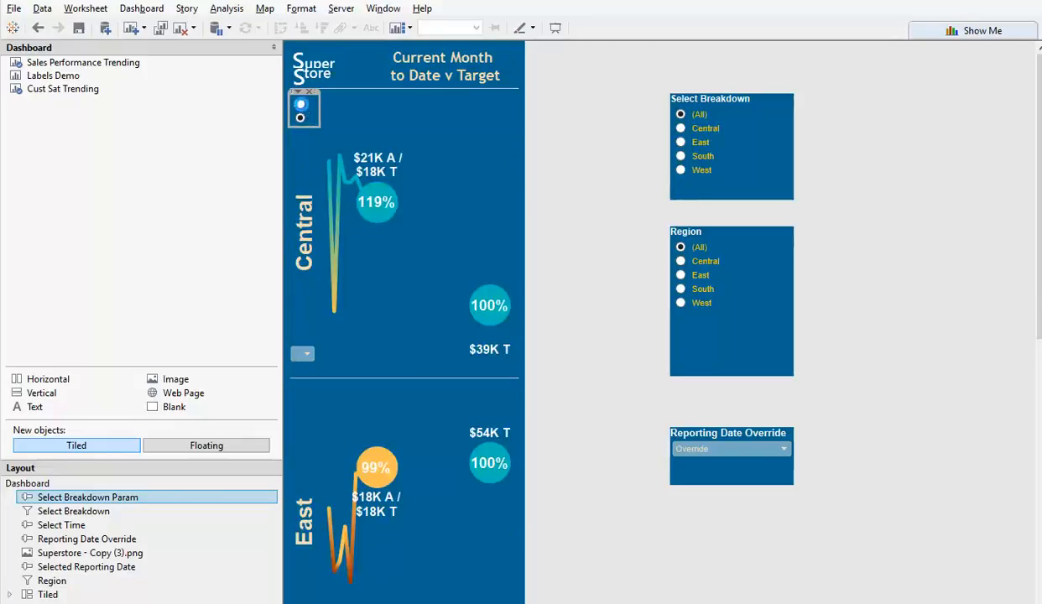
click(300, 107)
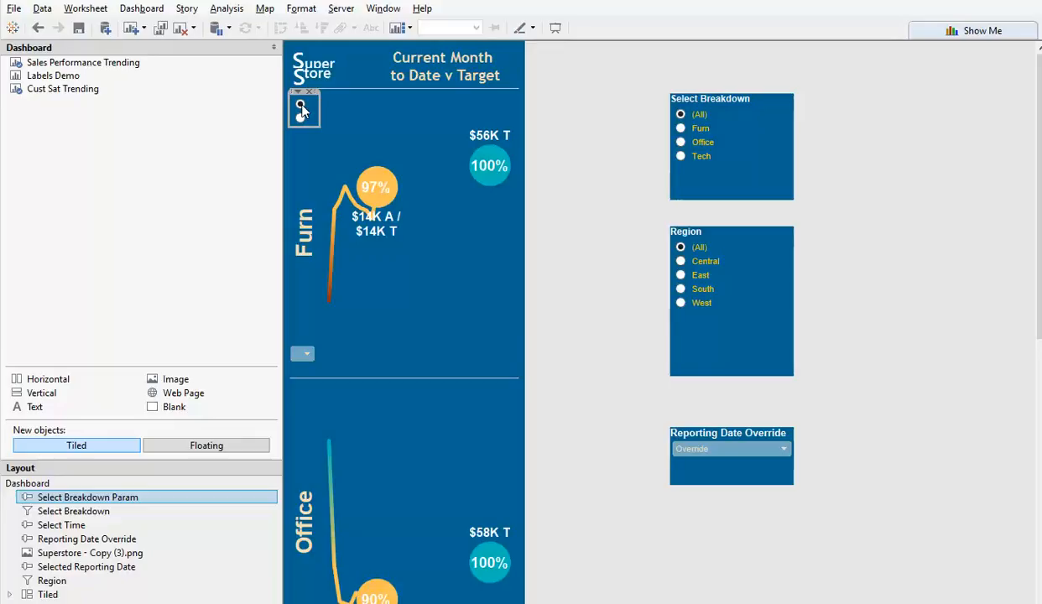
View the dashboard with the Select Time parameter set to Last Month and then to Last Quarter.
click(304, 353)
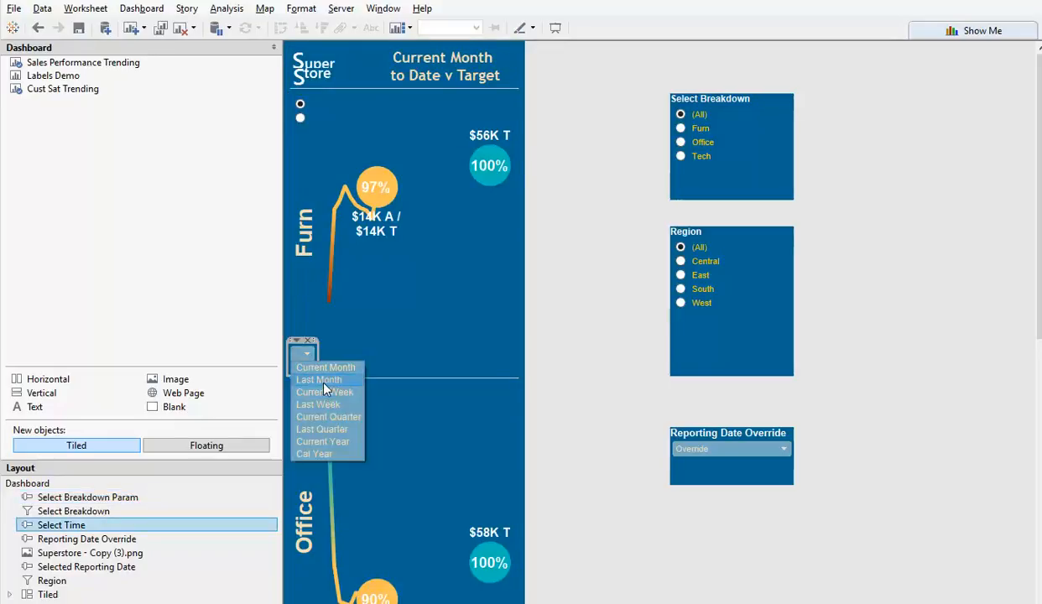
click(325, 390)
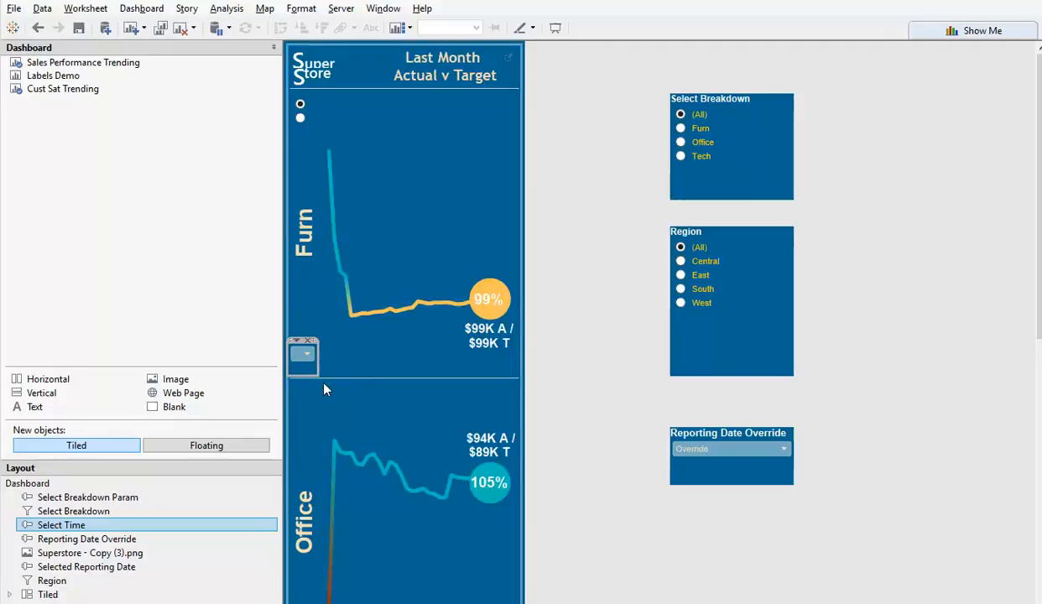
click(304, 353)
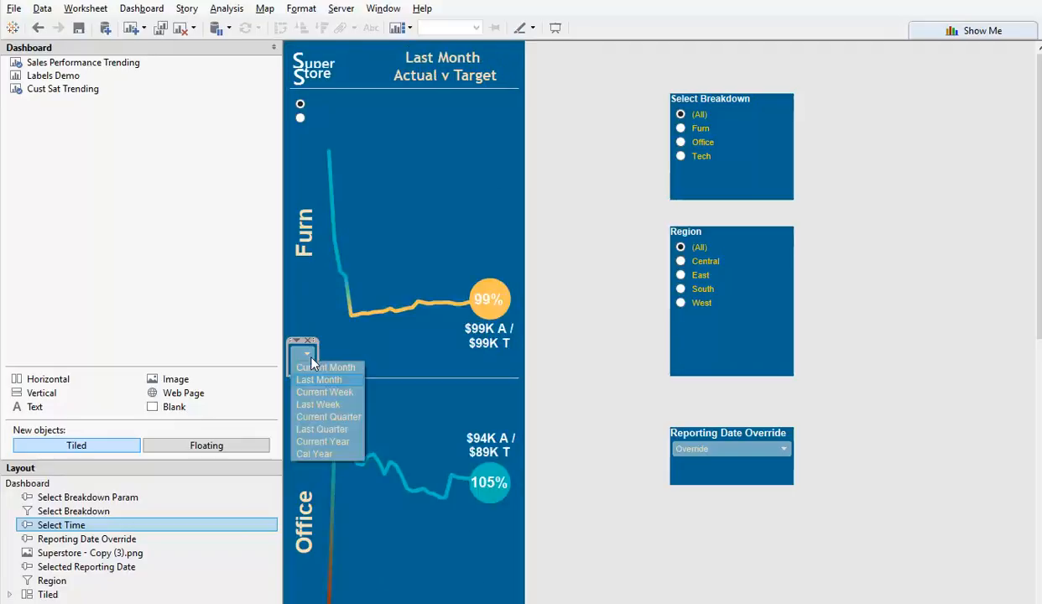
click(320, 430)
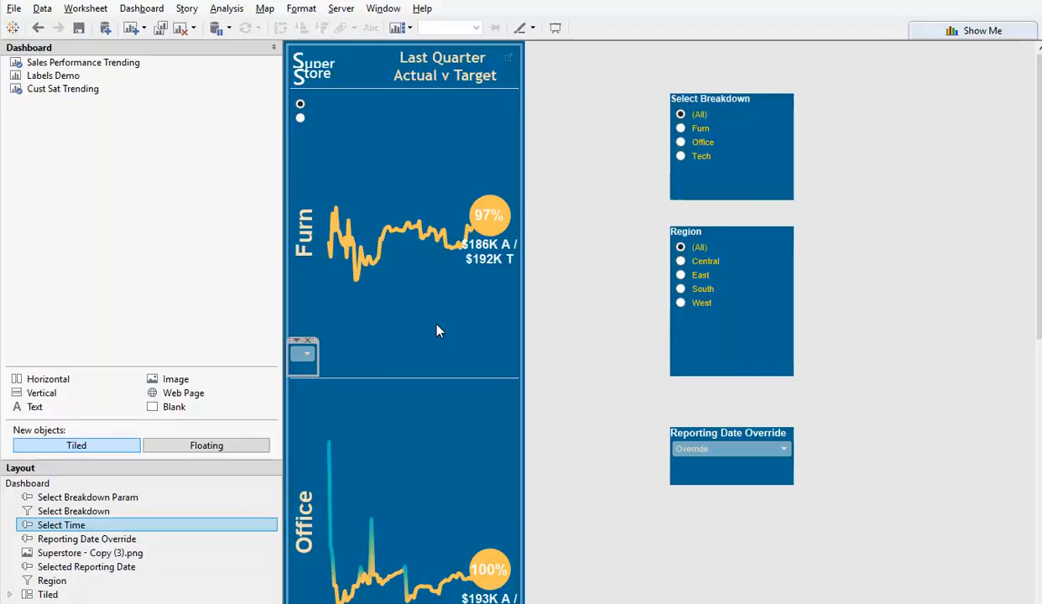
click(307, 355)
click(599, 490)
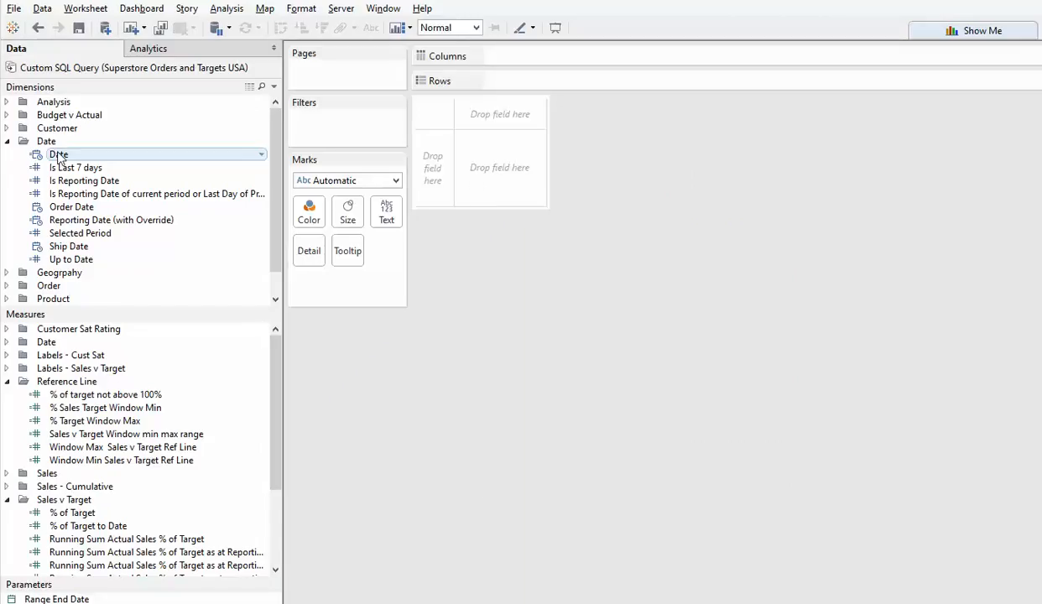
Place the Date field on Columns of the blank worksheet as a continuous date.
drag(58, 159, 501, 59)
click(491, 241)
click(514, 602)
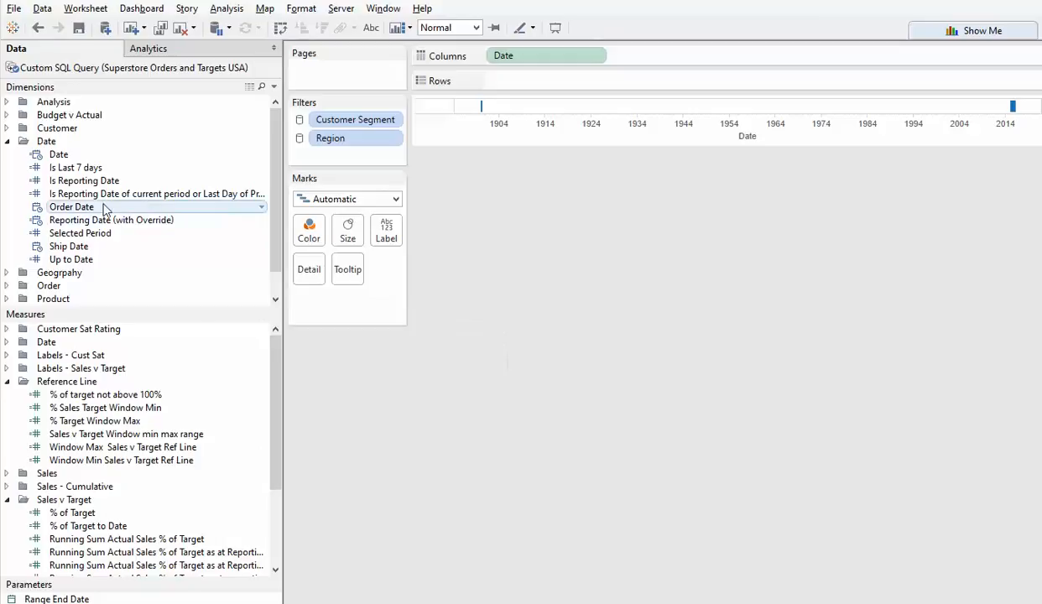
Filter the sheet on the Selected Period field, keeping only the Selected Period value.
drag(82, 235, 304, 153)
click(375, 277)
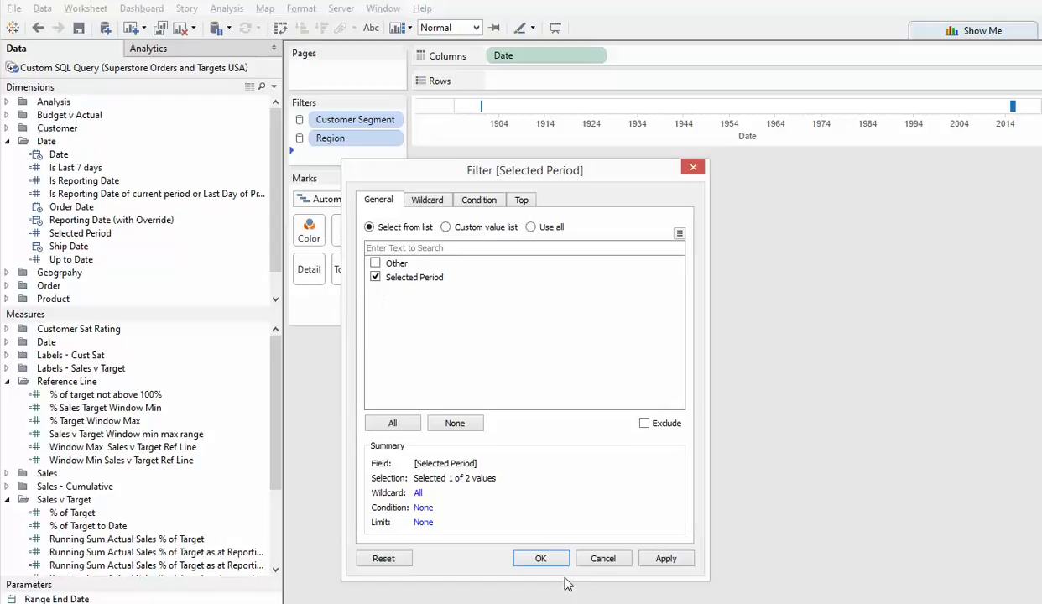
click(557, 560)
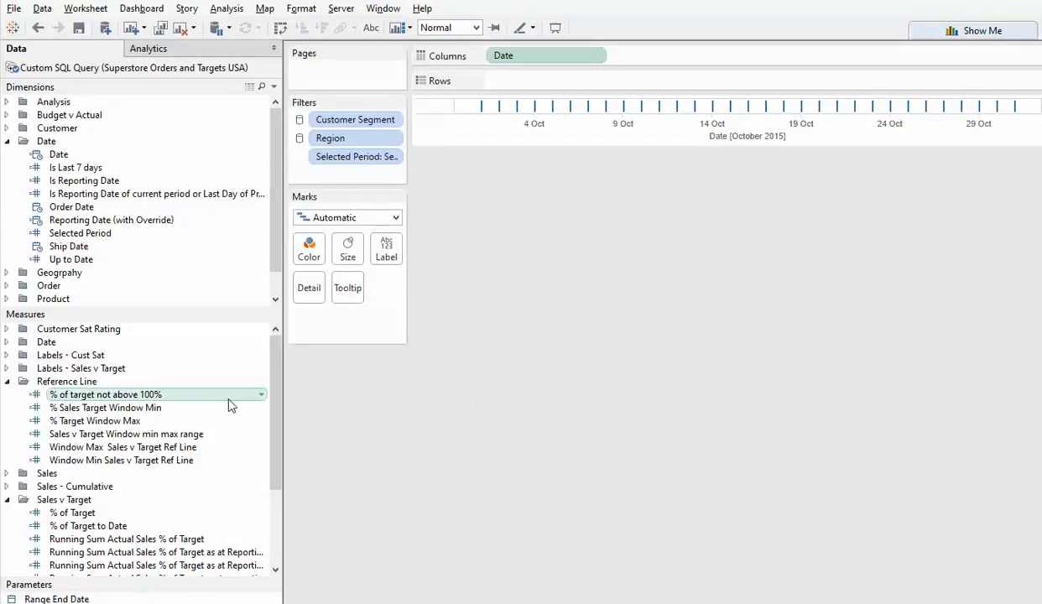
Plot the sum of Actual Sales on Rows against Date and narrow the chart.
click(8, 381)
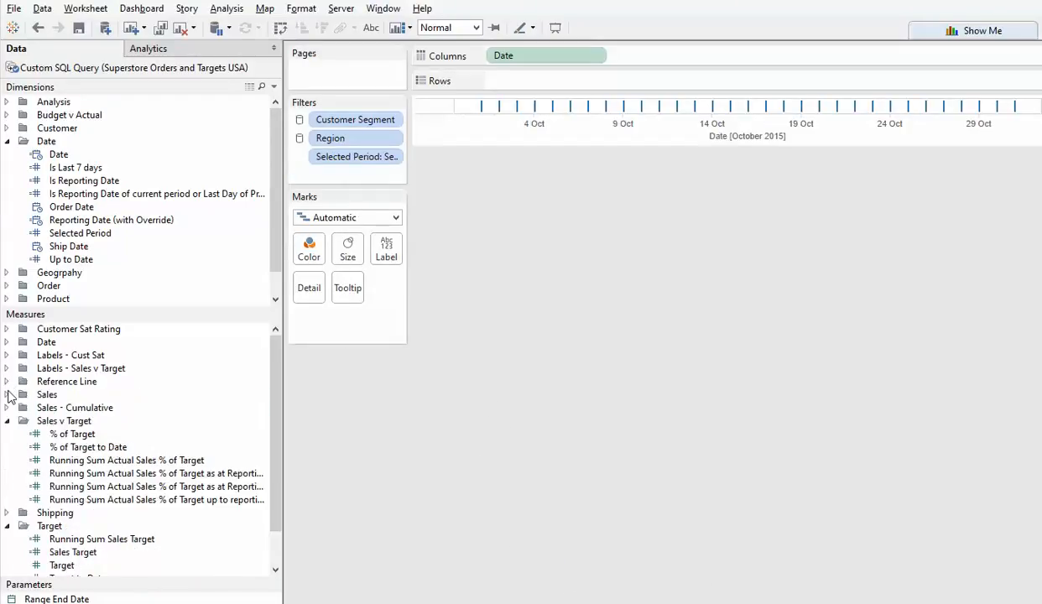
click(6, 420)
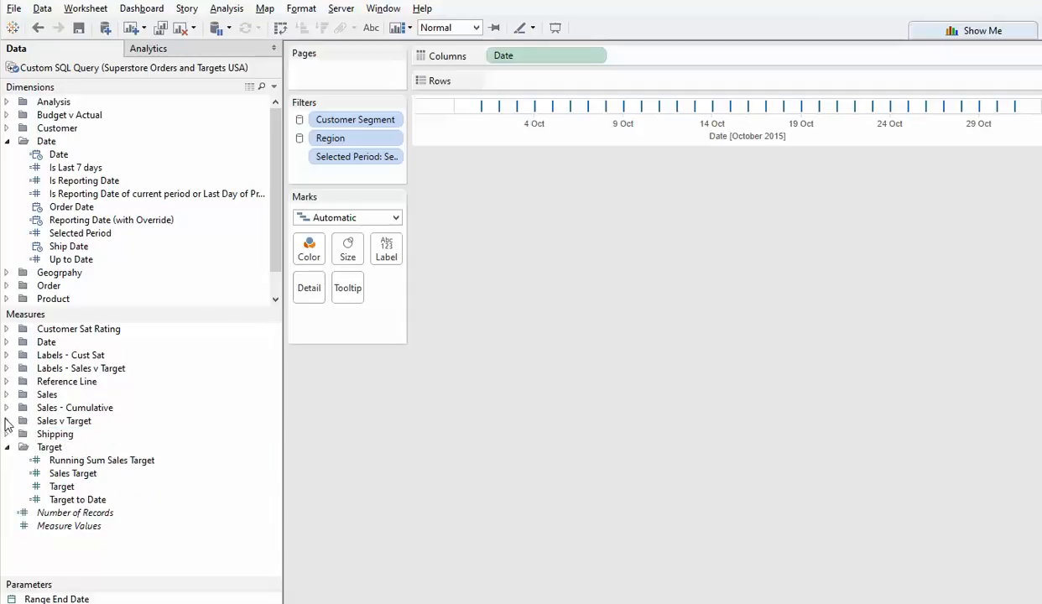
click(7, 395)
mouse_move(74, 407)
mouse_down()
mouse_move(411, 172)
mouse_move(562, 82)
mouse_up()
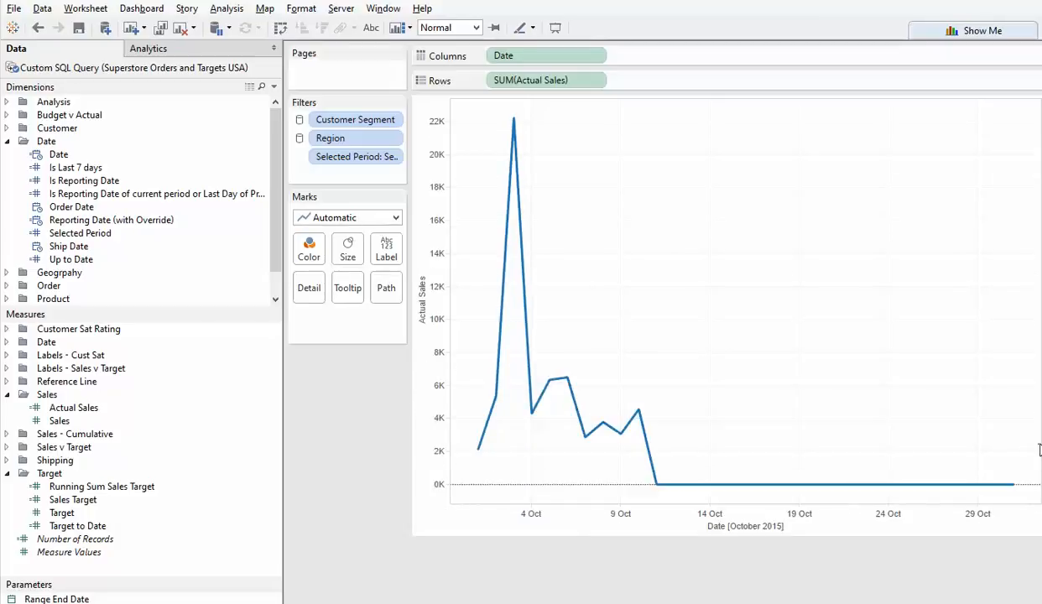
drag(1038, 449, 825, 461)
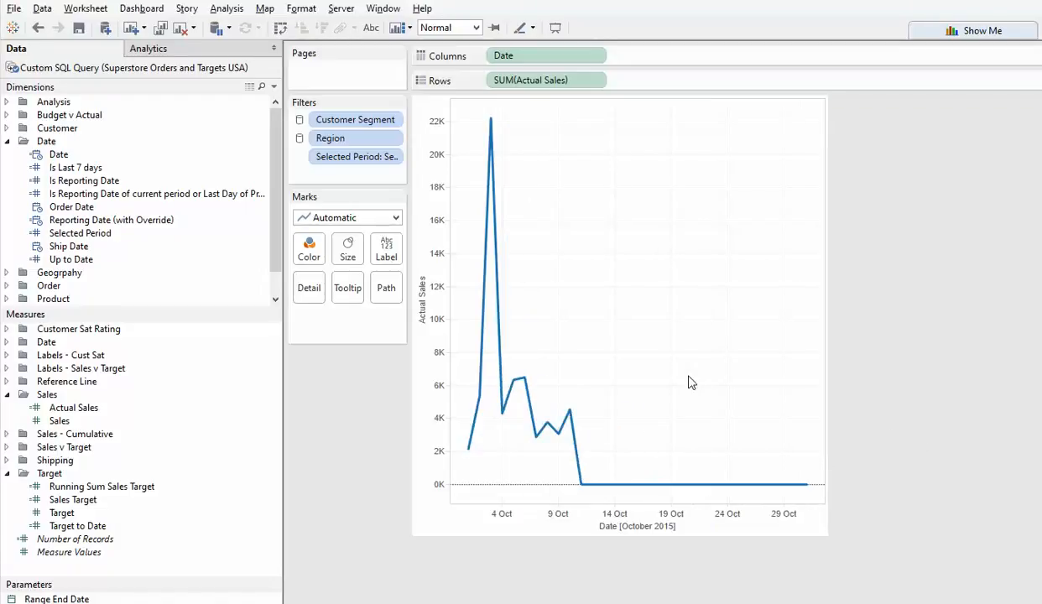
Replace Actual Sales on Rows with Running Sum Actual Sales from the cumulative sales measures.
click(8, 434)
drag(60, 453, 538, 87)
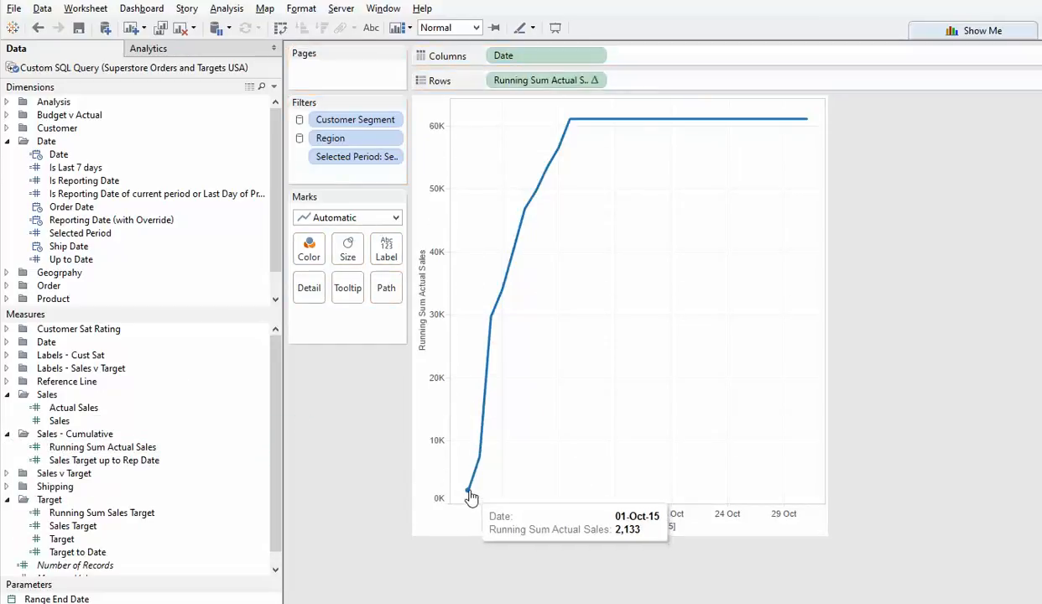
mouse_move(571, 124)
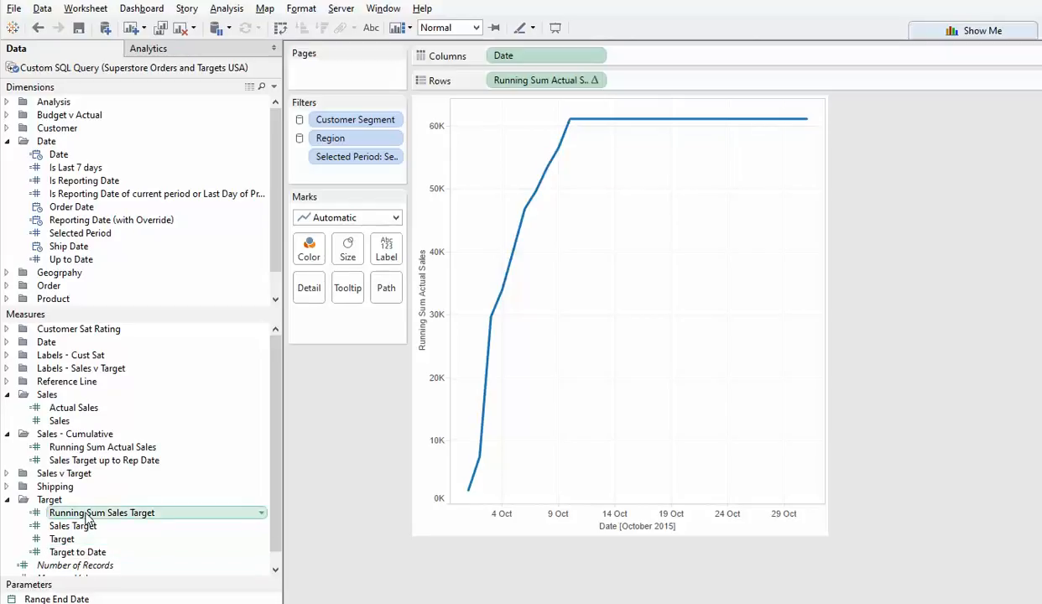
Compare Running Sum Sales Target with the running actual sales on a shared axis, and undo the addition.
drag(86, 517, 444, 219)
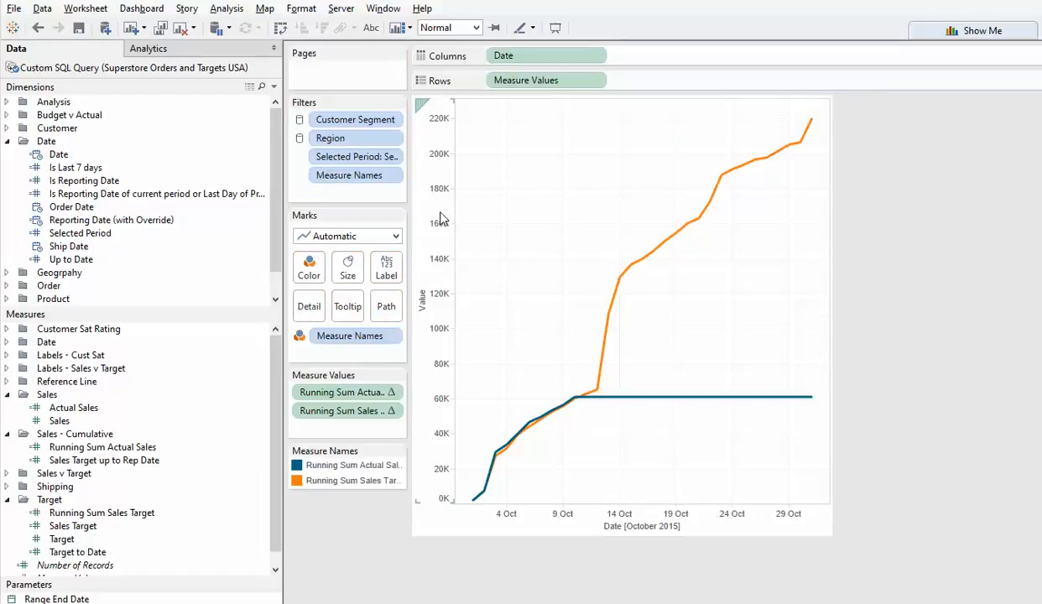
mouse_move(576, 404)
key(ctrl+z)
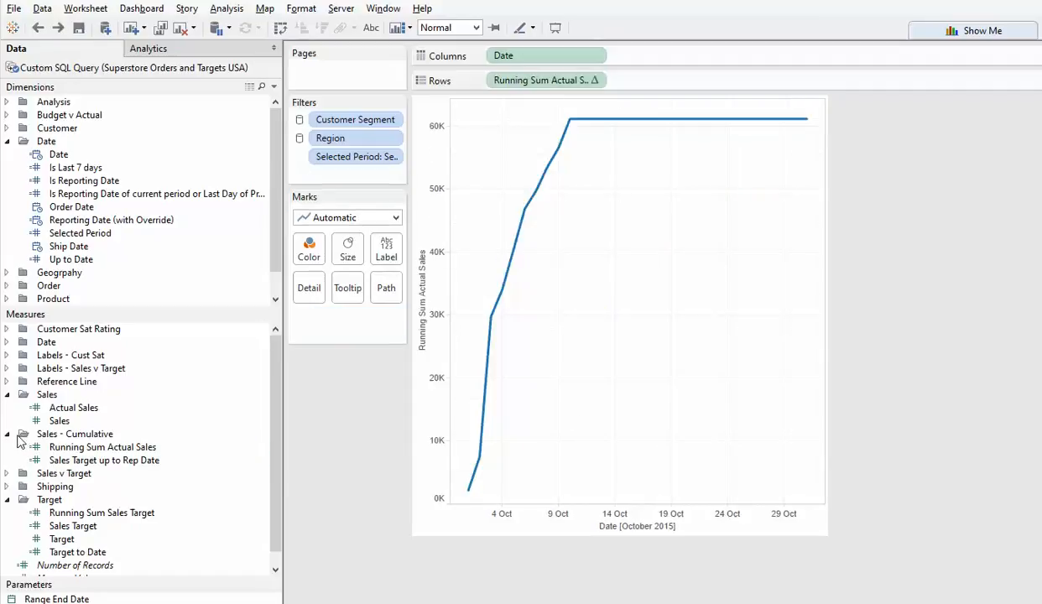
Replace the measure on Rows with Running Sum Actual Sales % of Target.
click(7, 473)
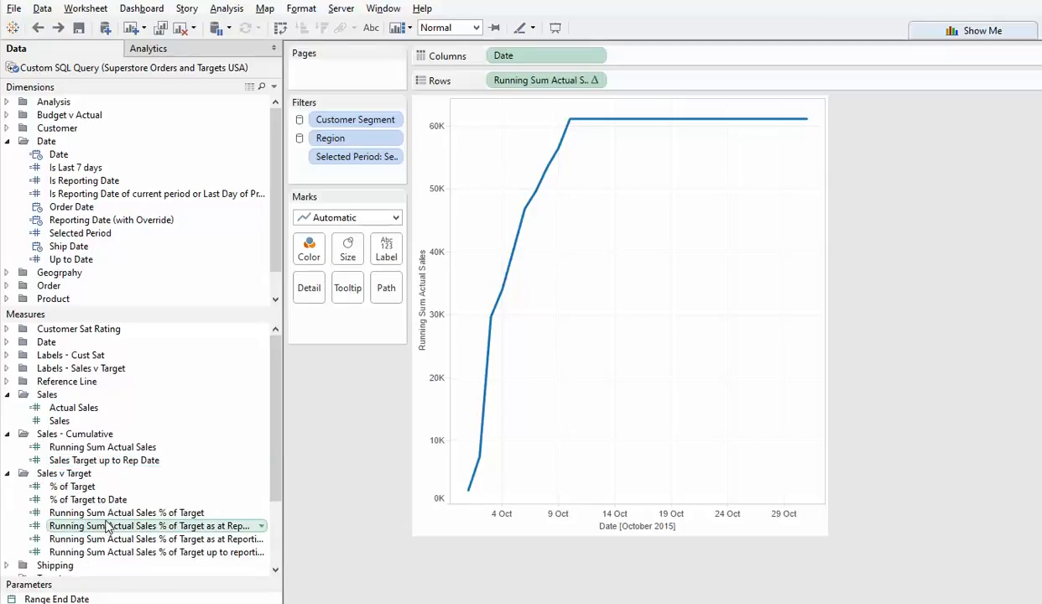
drag(113, 522, 566, 99)
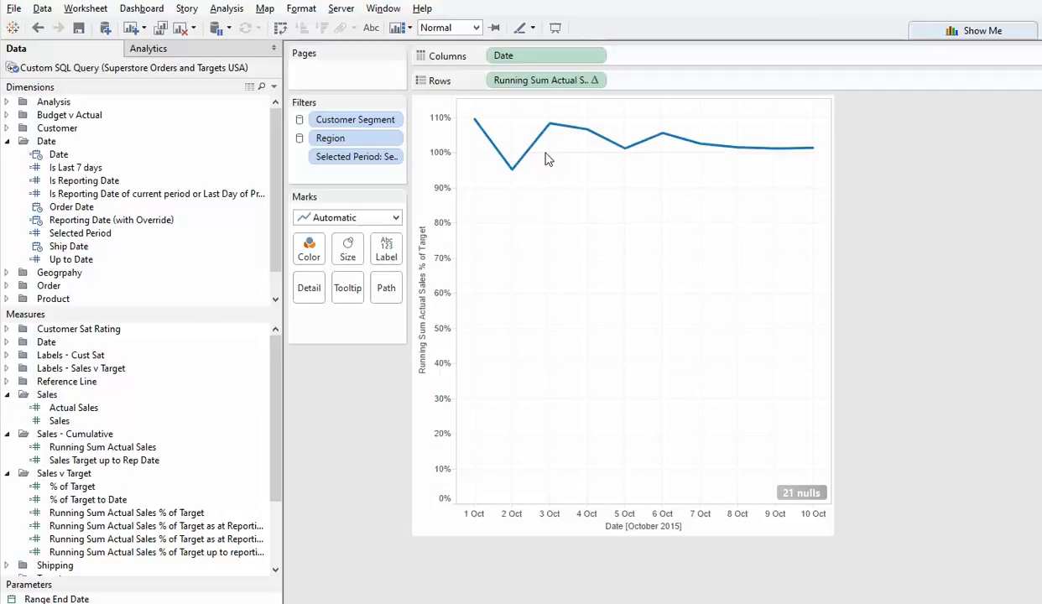
mouse_move(814, 156)
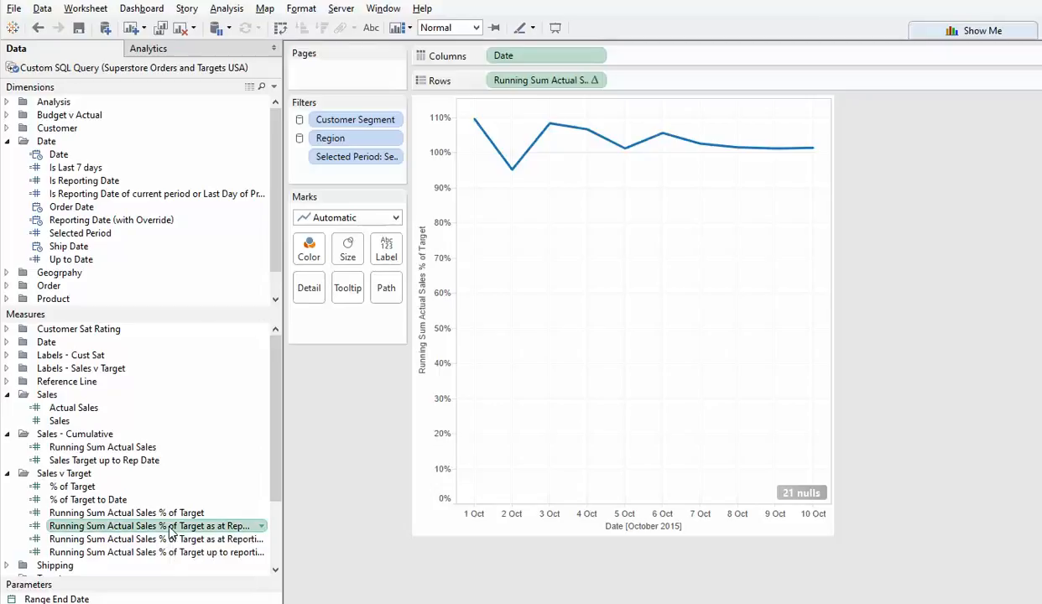
Add Running Sum Actual Sales % of Target as at Reporting Date to Rows as a dual axis synchronized with the first.
drag(170, 532, 654, 89)
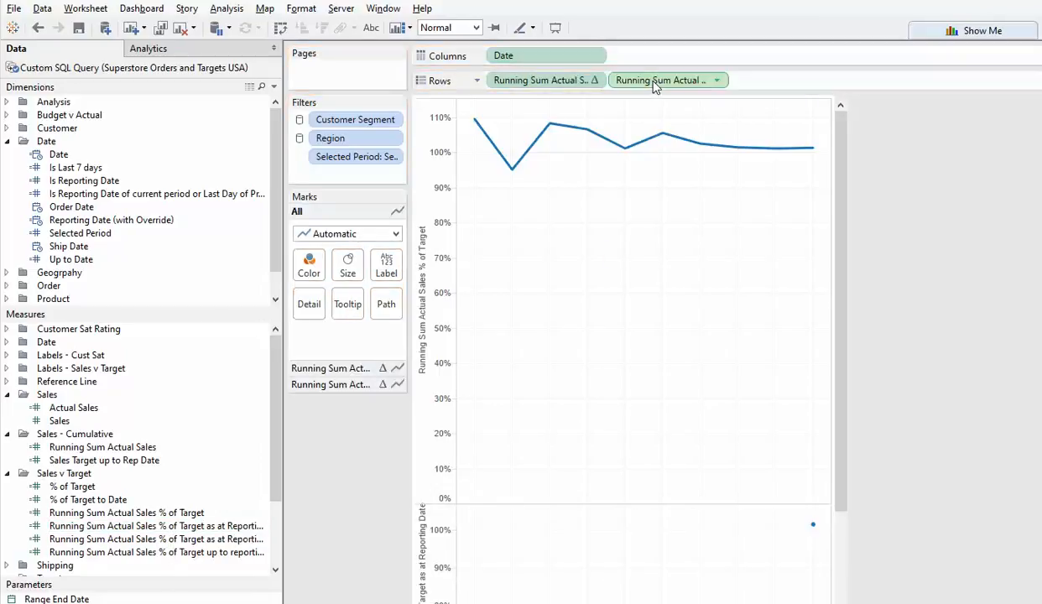
mouse_move(813, 528)
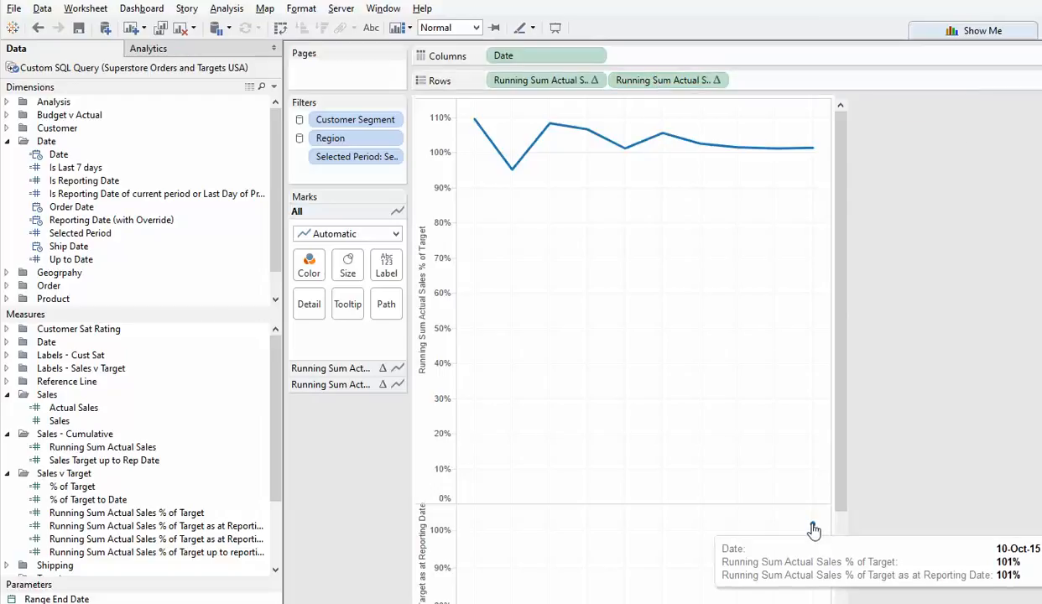
right_click(663, 84)
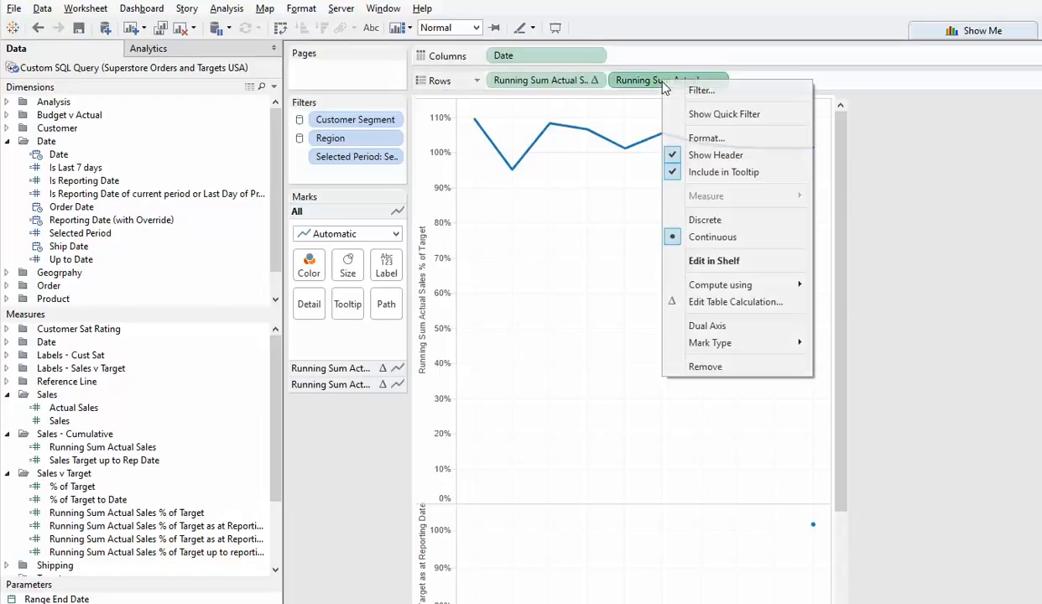
click(705, 327)
right_click(850, 284)
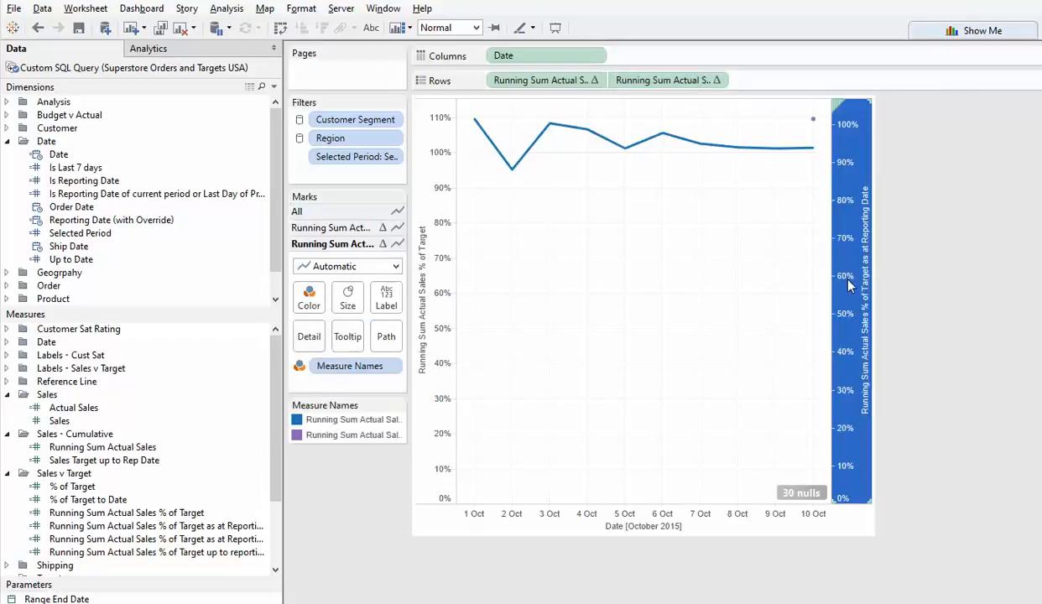
click(895, 371)
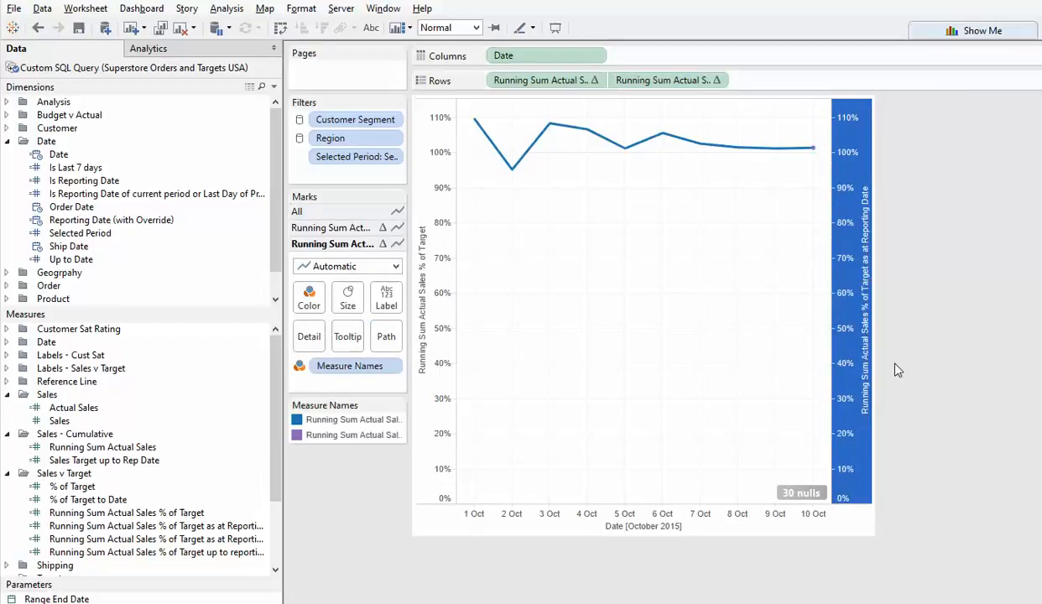
Change the reporting-date measure's mark type to Circle and enlarge it to a big bubble at the line's end.
click(654, 80)
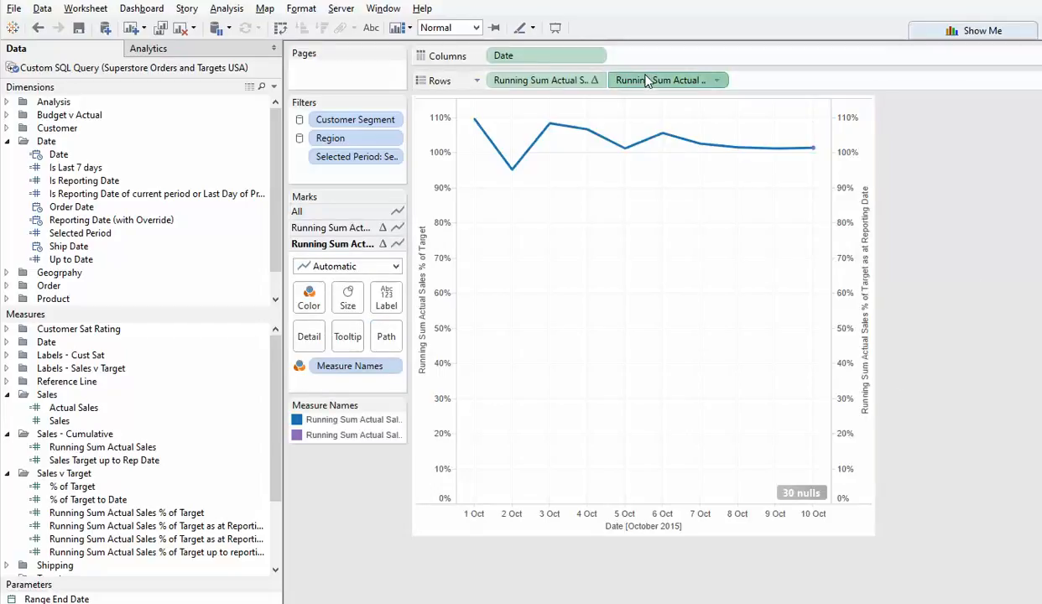
click(326, 267)
click(327, 368)
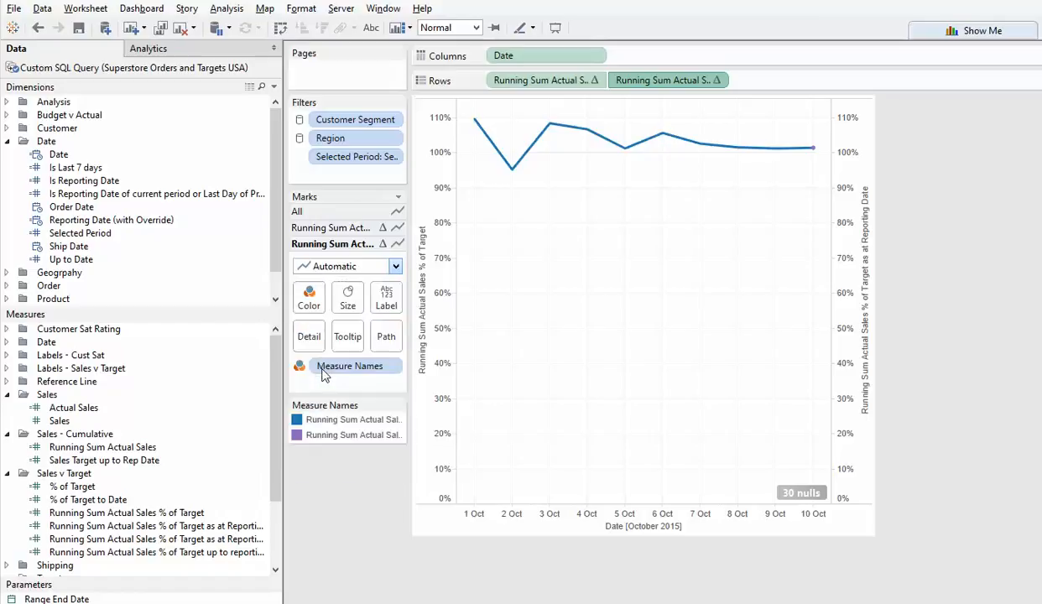
click(347, 297)
drag(390, 337, 454, 344)
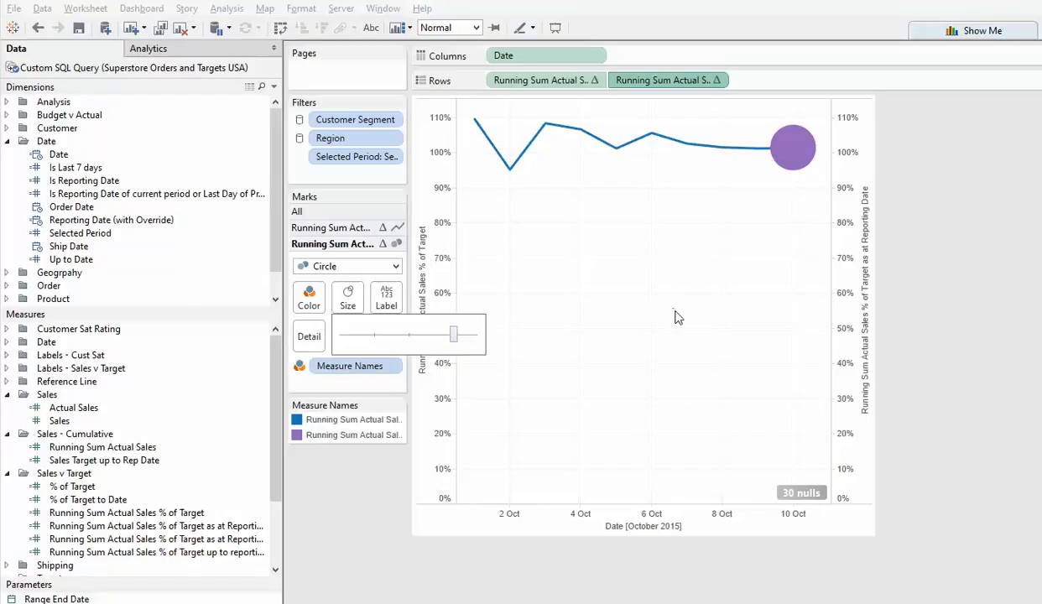
Label the circle with Running Sum Actual Sales % of Target as at Reporting Date, centred horizontally and vertically inside the mark.
click(677, 80)
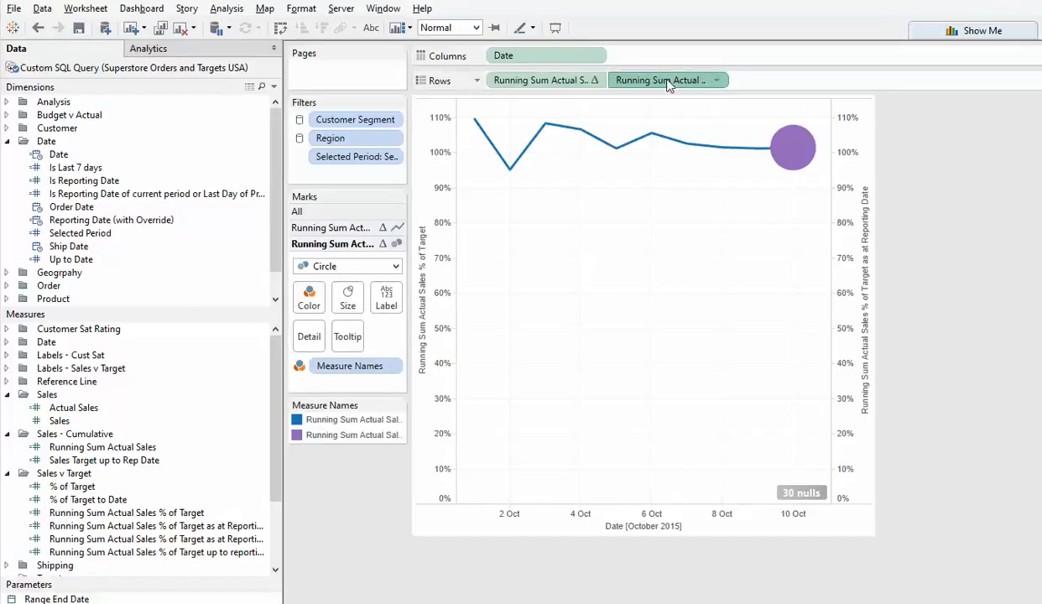
drag(667, 79, 389, 306)
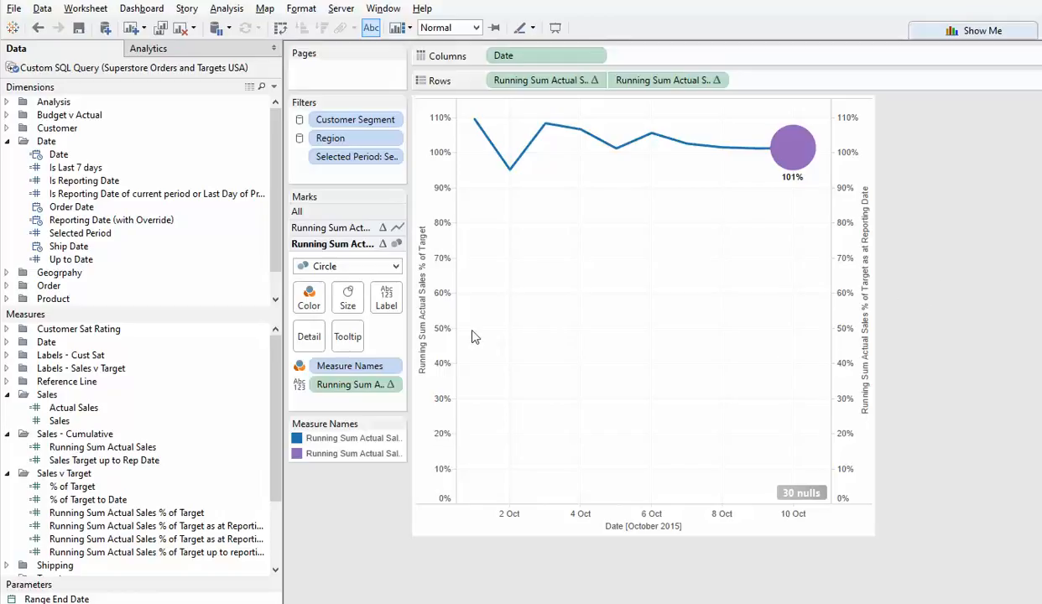
click(386, 298)
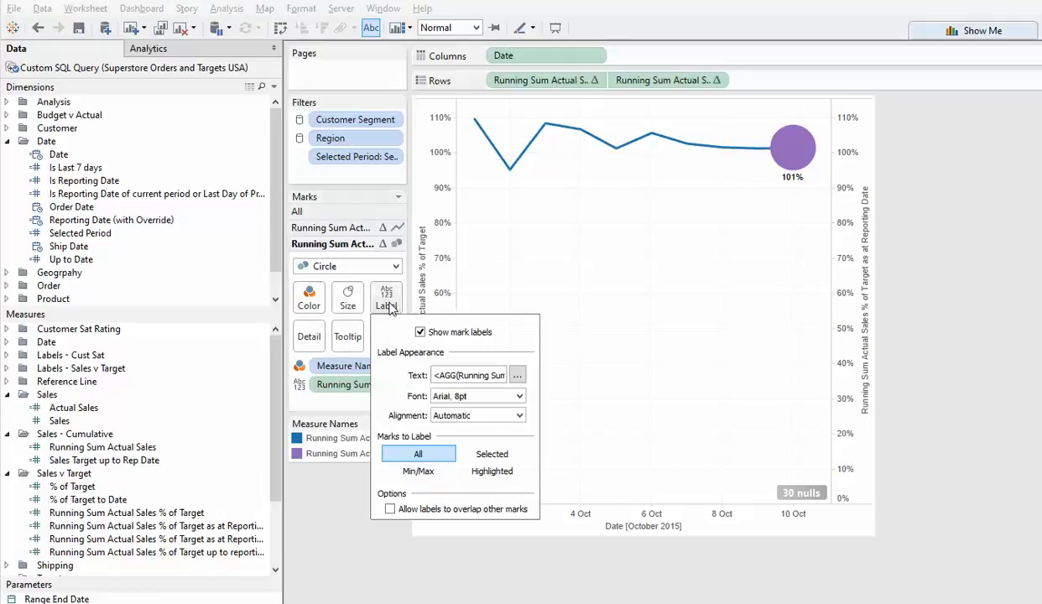
click(437, 414)
click(470, 475)
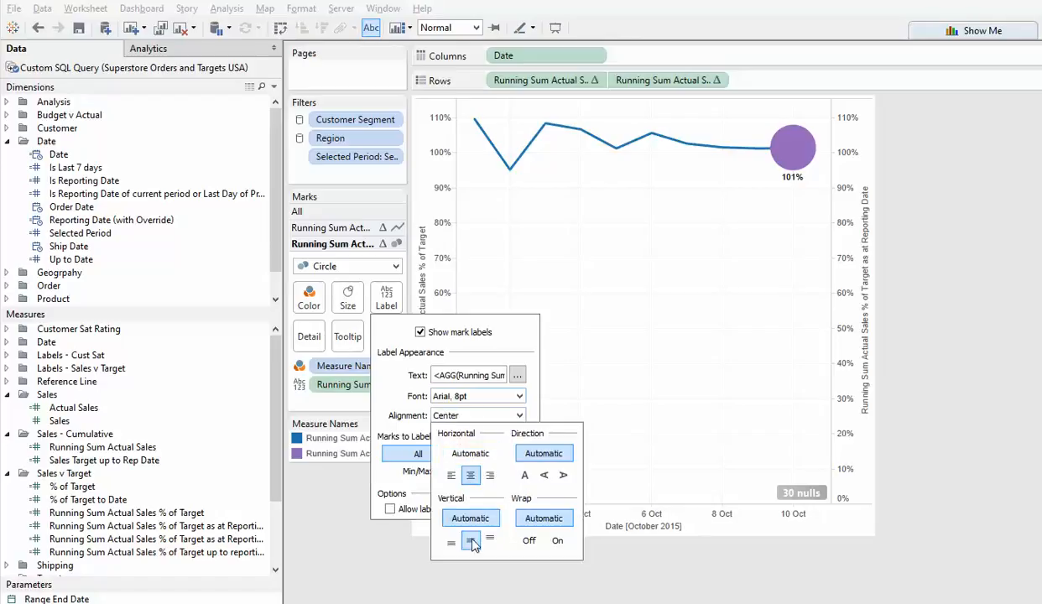
click(470, 540)
Set the circle label's font to bold Arial 14 pt.
click(477, 399)
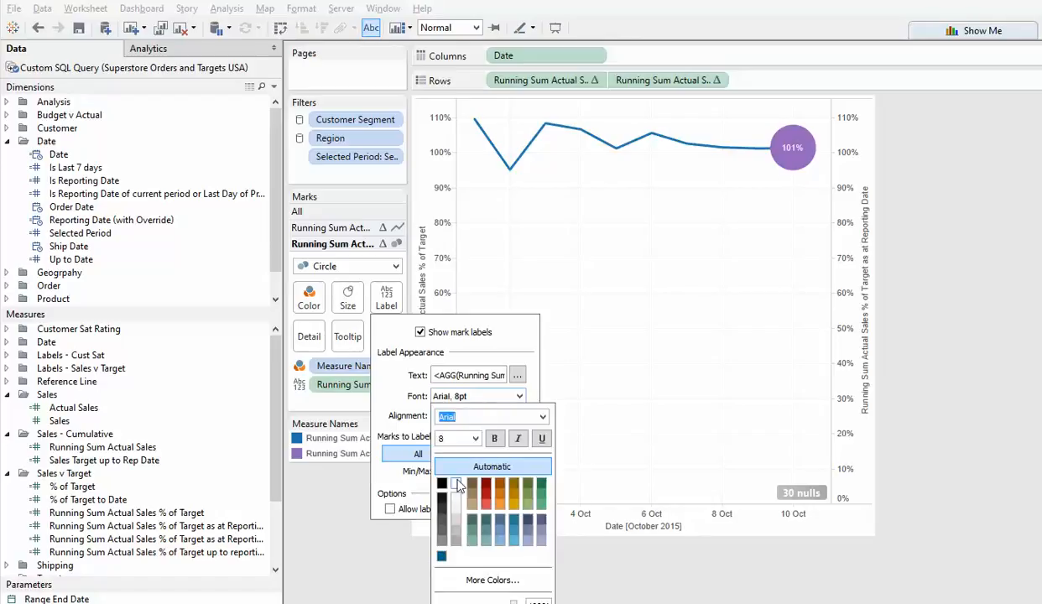
click(468, 438)
click(449, 517)
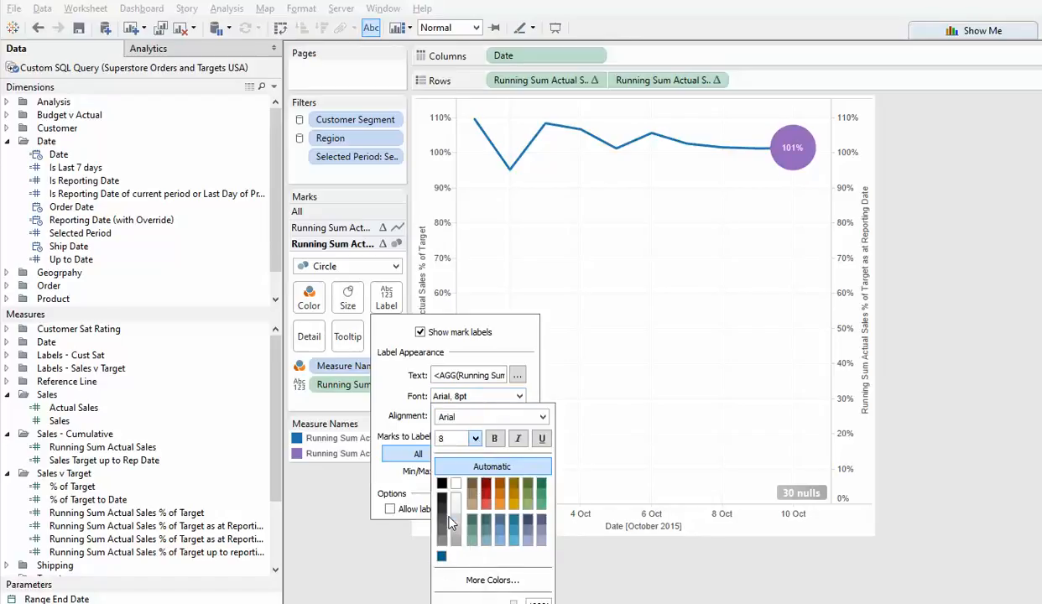
click(494, 439)
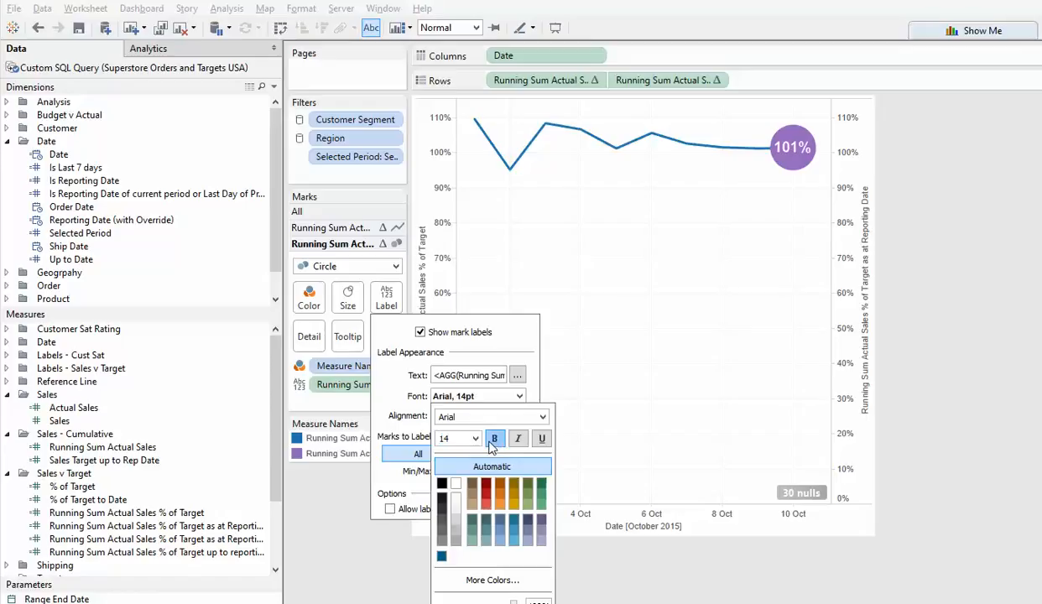
click(688, 260)
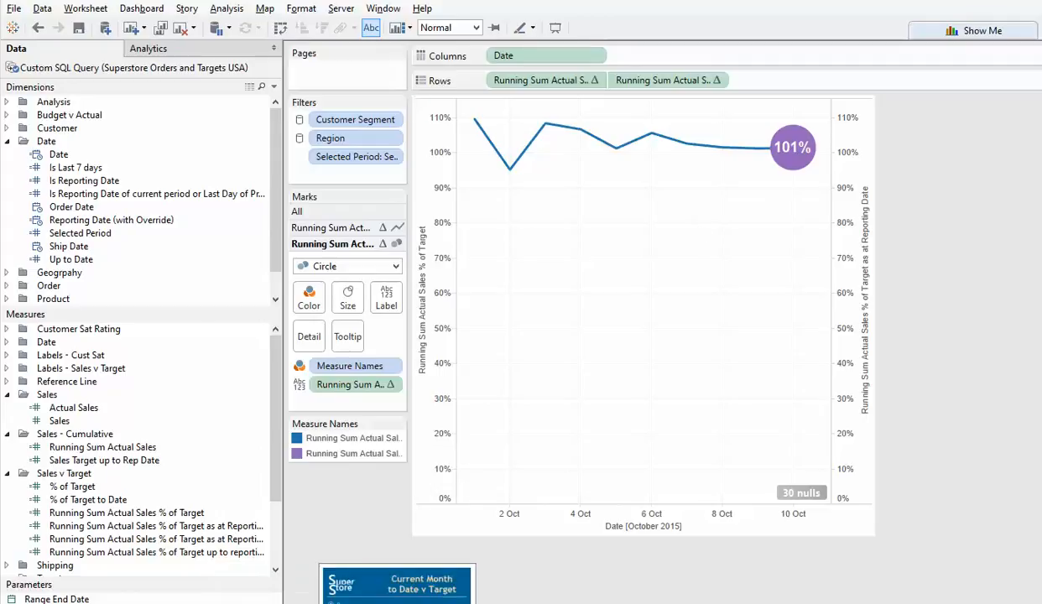
Replace the circle's Rows measure and label with Running Sum Actual Sales % of Target as at Reporting Date and 100% at end of period.
click(398, 601)
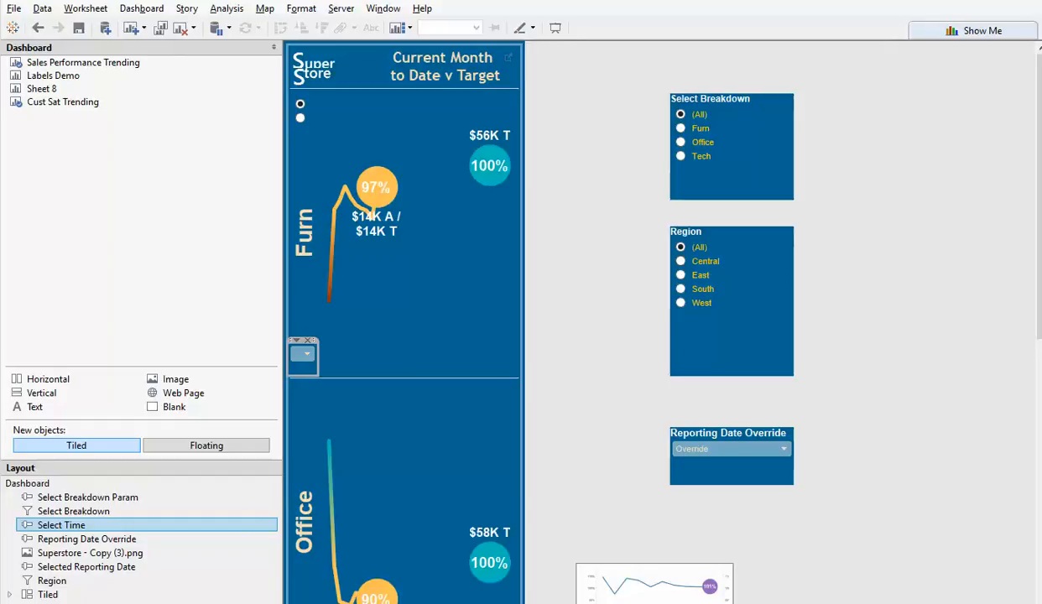
click(654, 603)
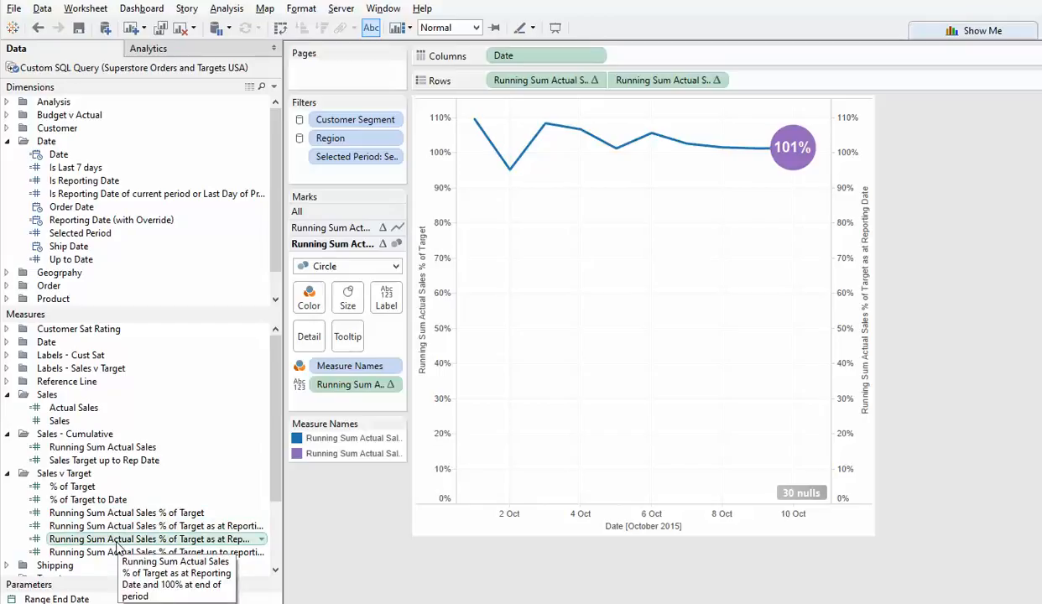
drag(118, 544, 680, 88)
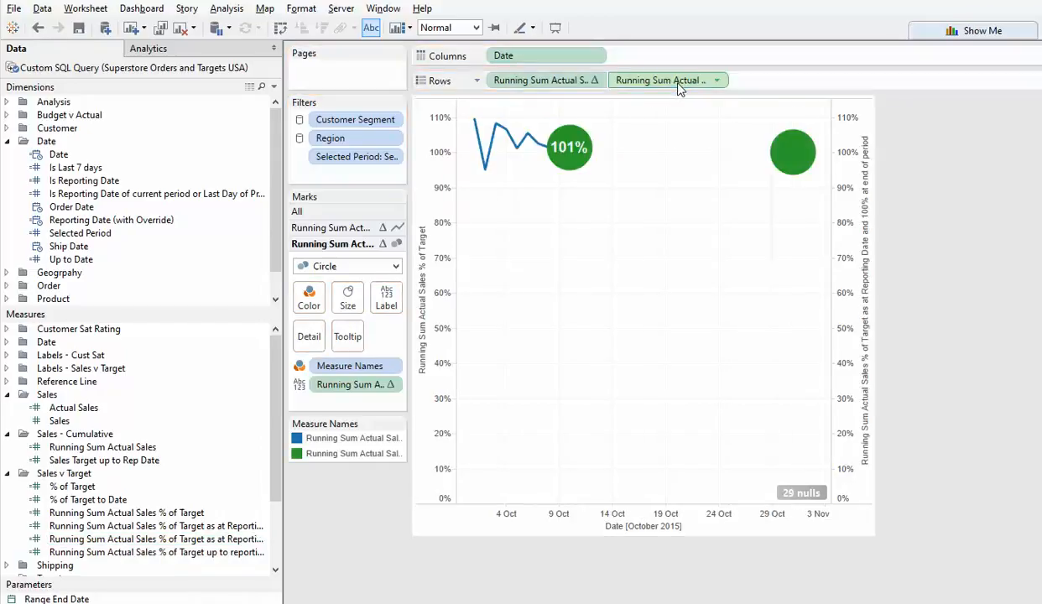
drag(656, 80, 319, 384)
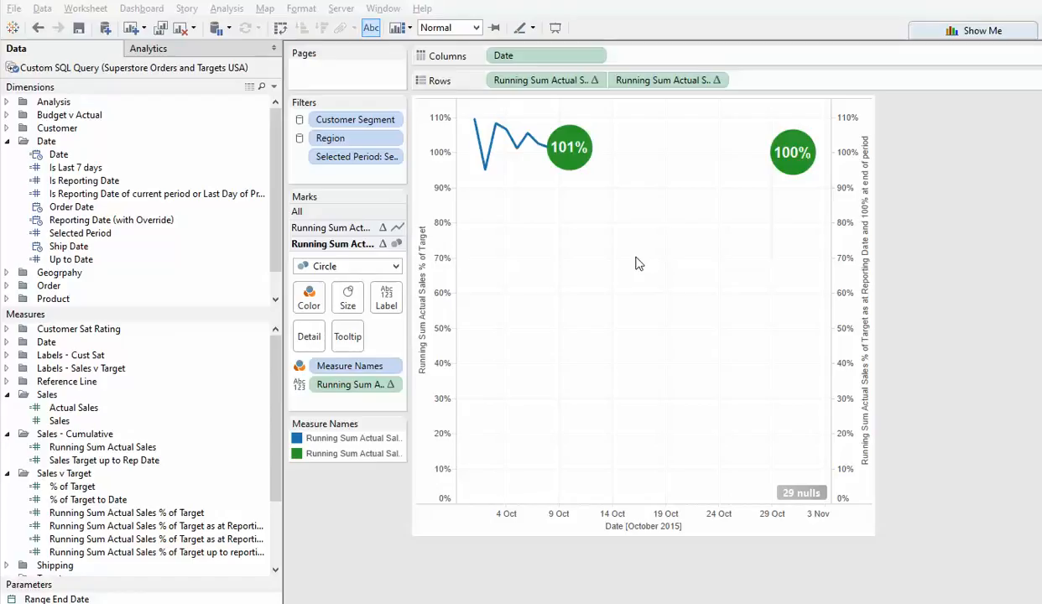
Colour the circles by their own Rows measure, using the Diverging Traffic Light RAB palette.
drag(647, 80, 325, 308)
right_click(316, 458)
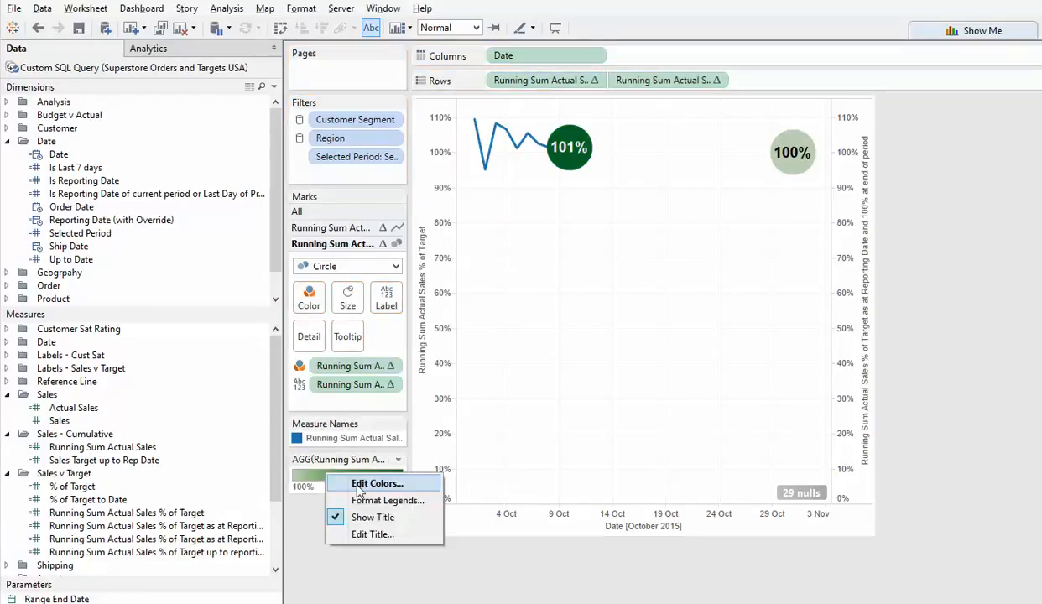
click(357, 488)
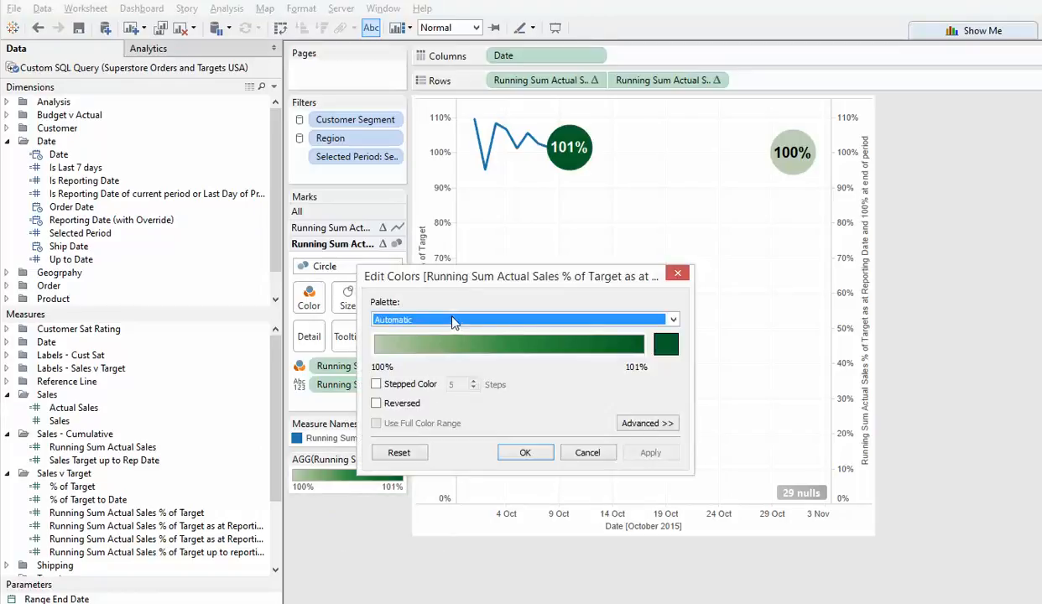
click(452, 320)
key(d)
key(Return)
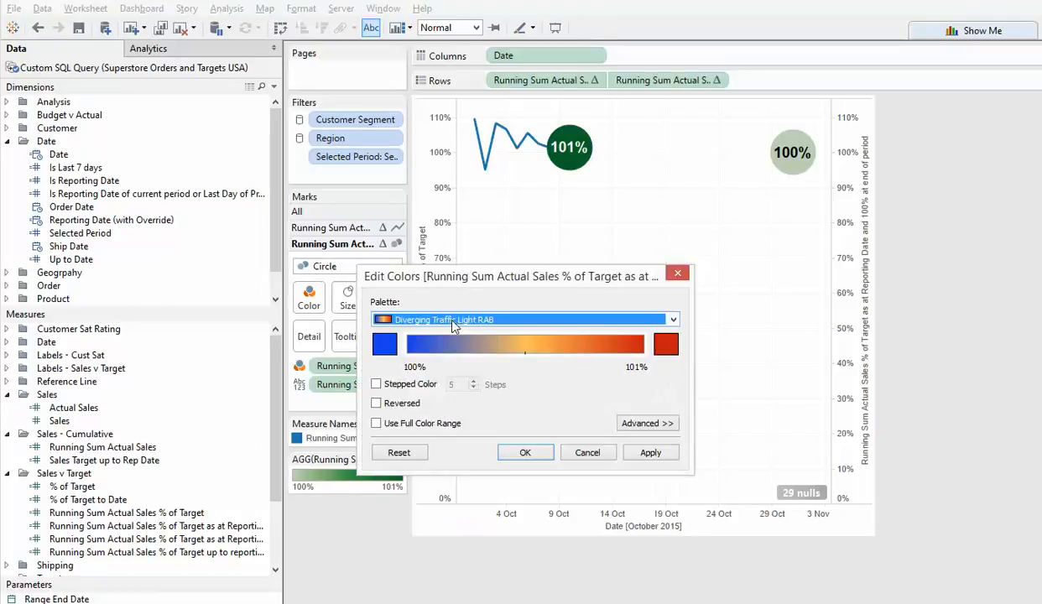
Make the circles' palette stepped with 3 steps and reverse its colour order.
click(377, 385)
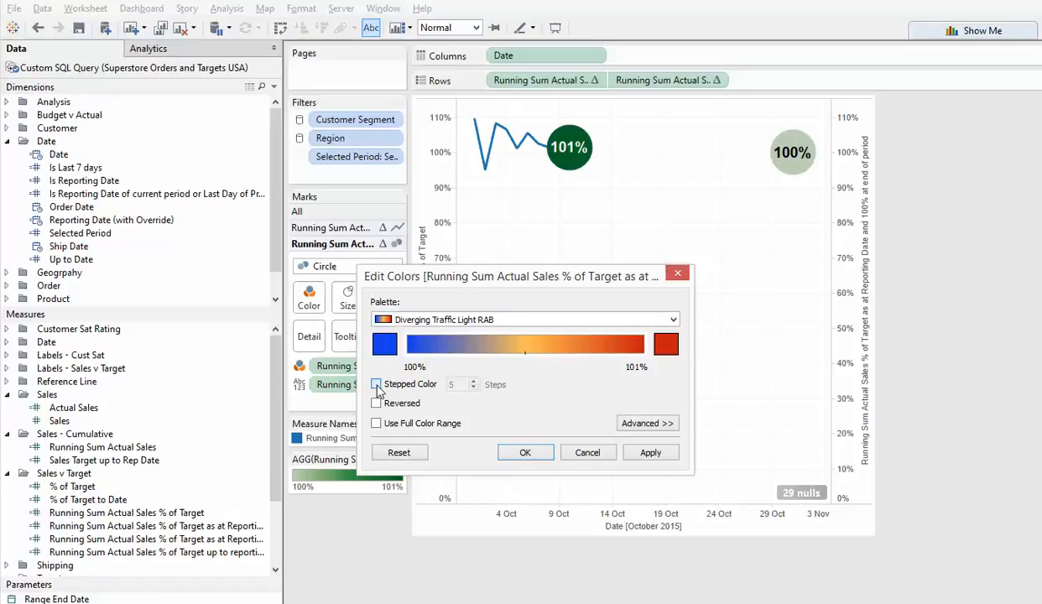
click(474, 389)
click(473, 388)
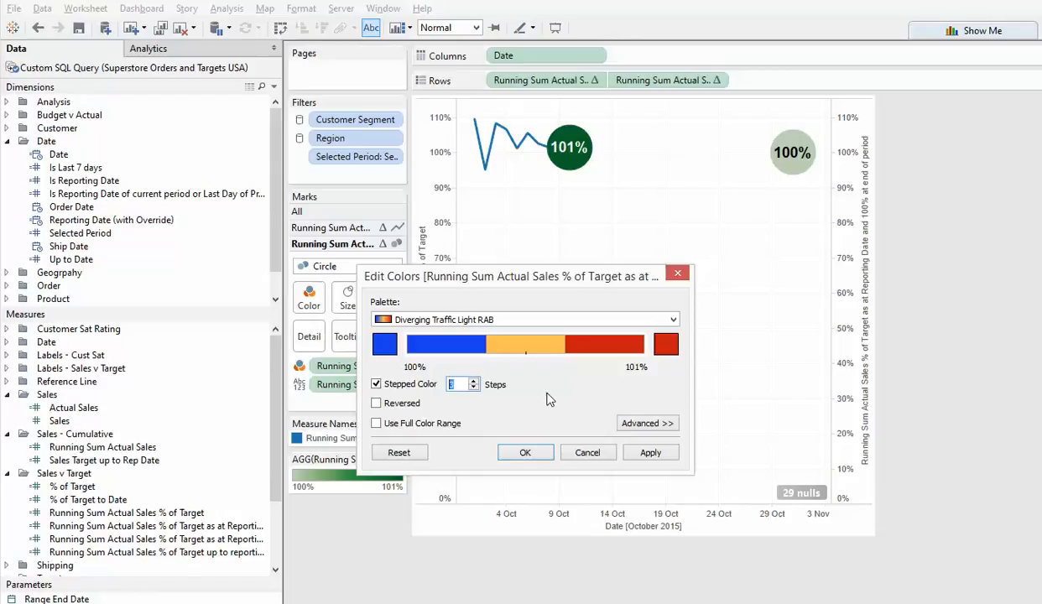
click(377, 404)
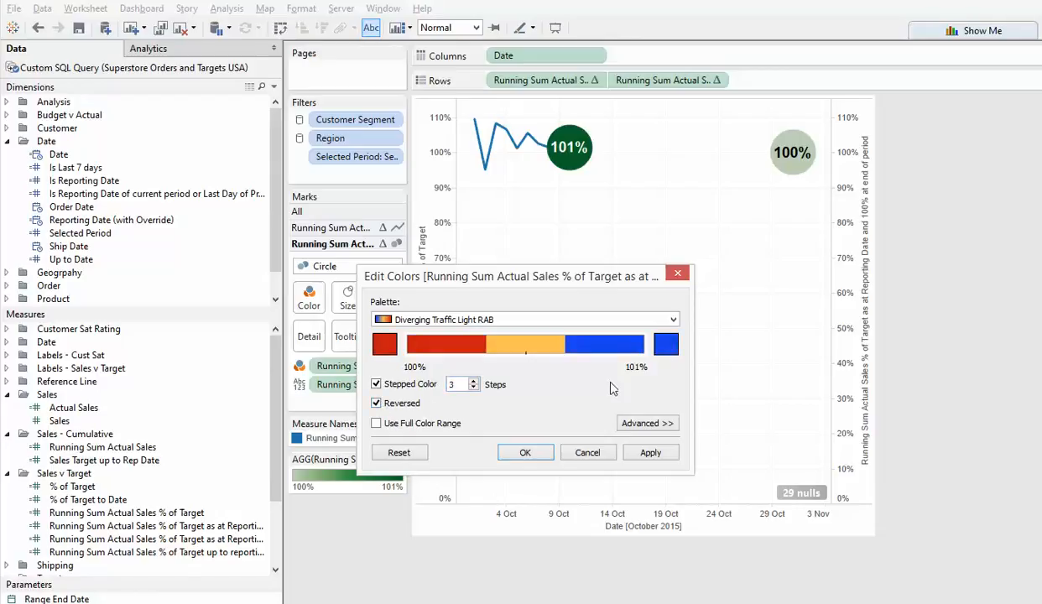
Change the high-end colour of the circles' palette to teal #05b5af.
click(665, 346)
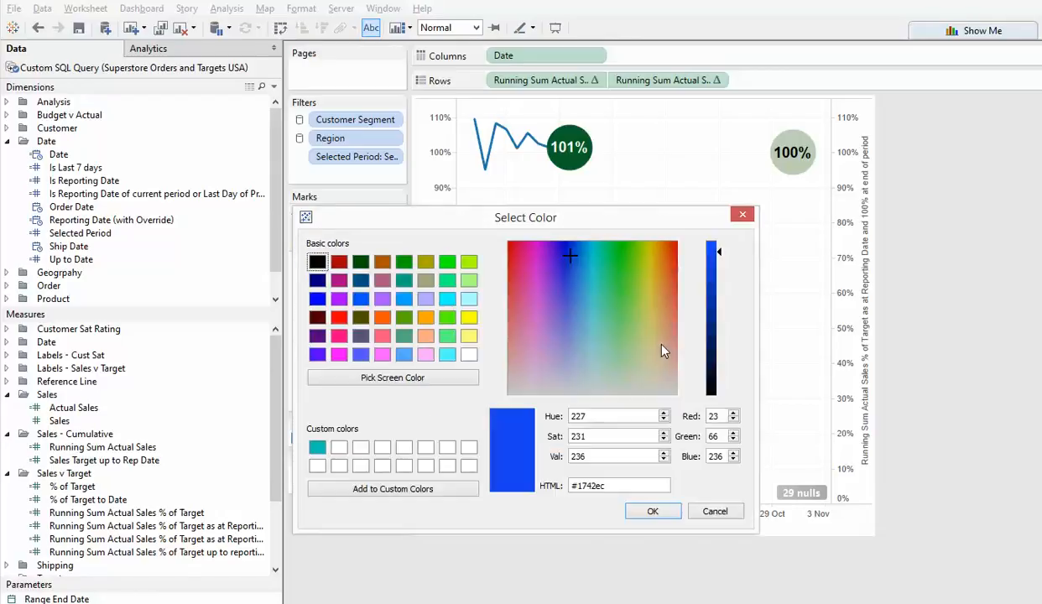
click(593, 248)
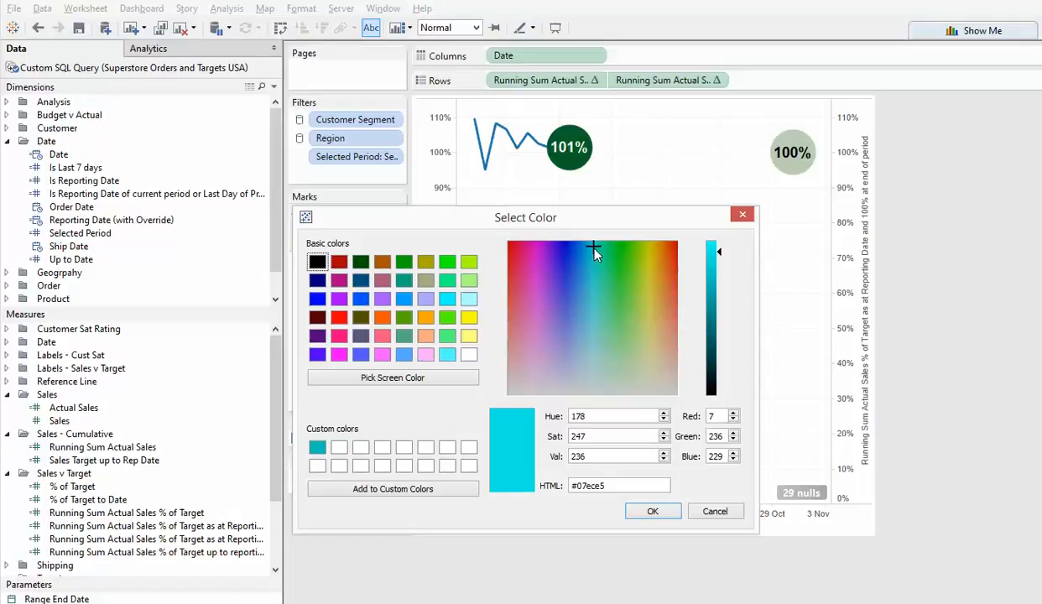
click(715, 291)
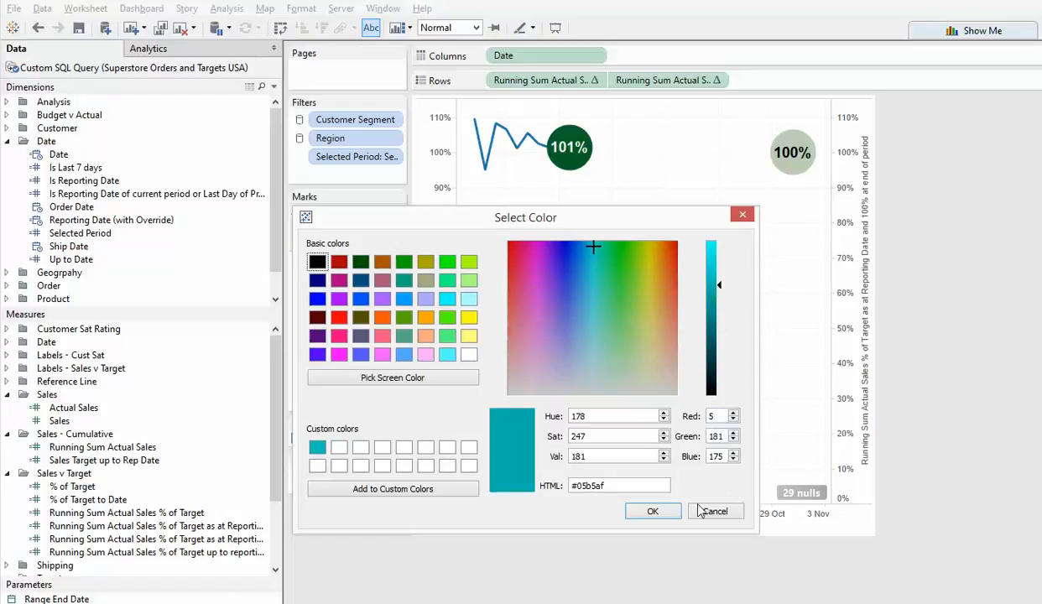
click(654, 511)
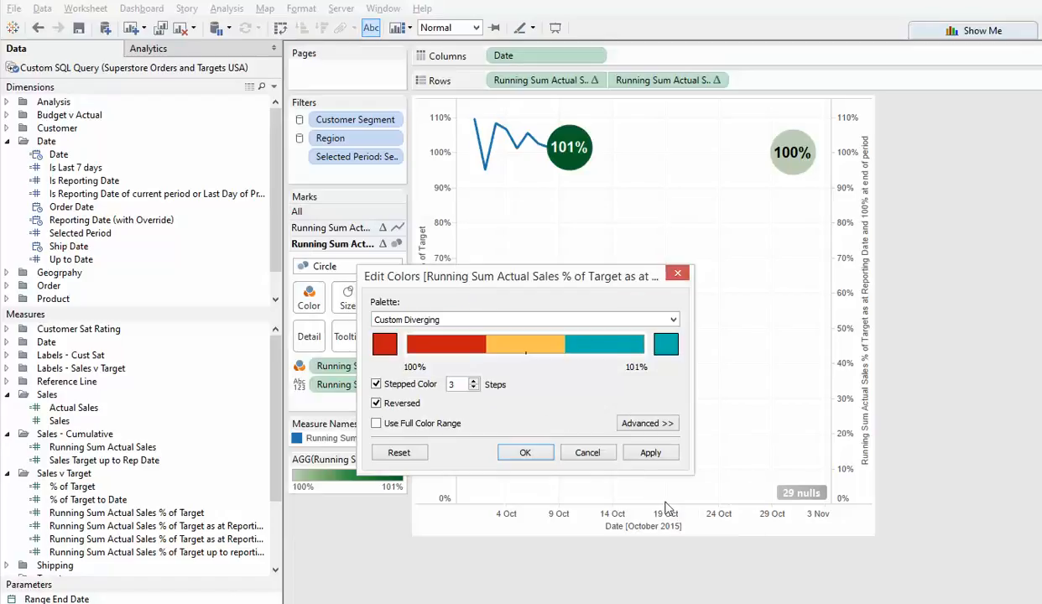
Fix the circles' colour range to start at 0.7 and end at 1.15, and apply the palette.
click(626, 423)
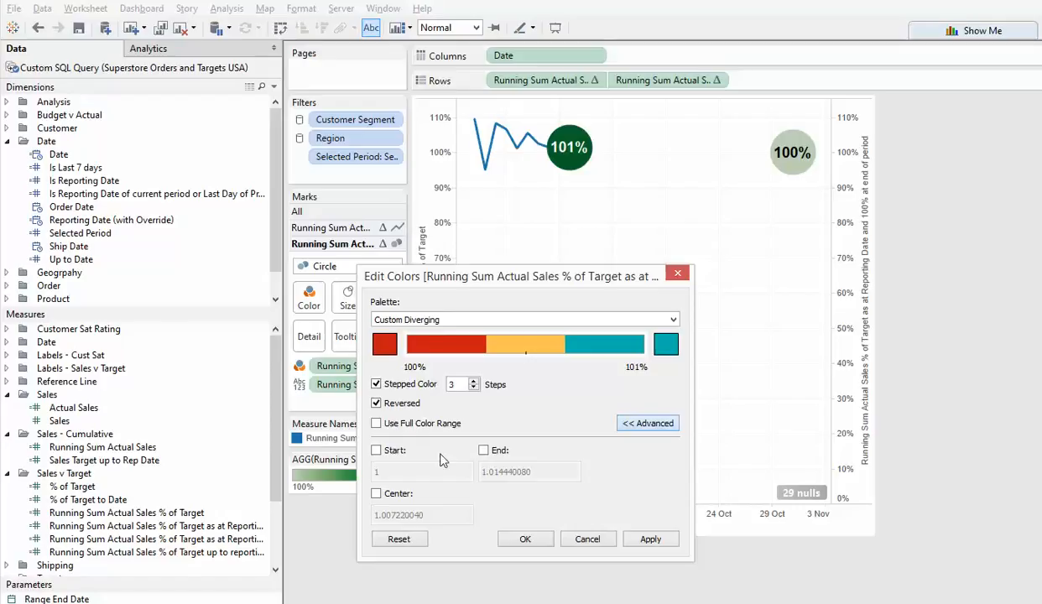
click(376, 450)
click(483, 450)
drag(413, 471, 323, 481)
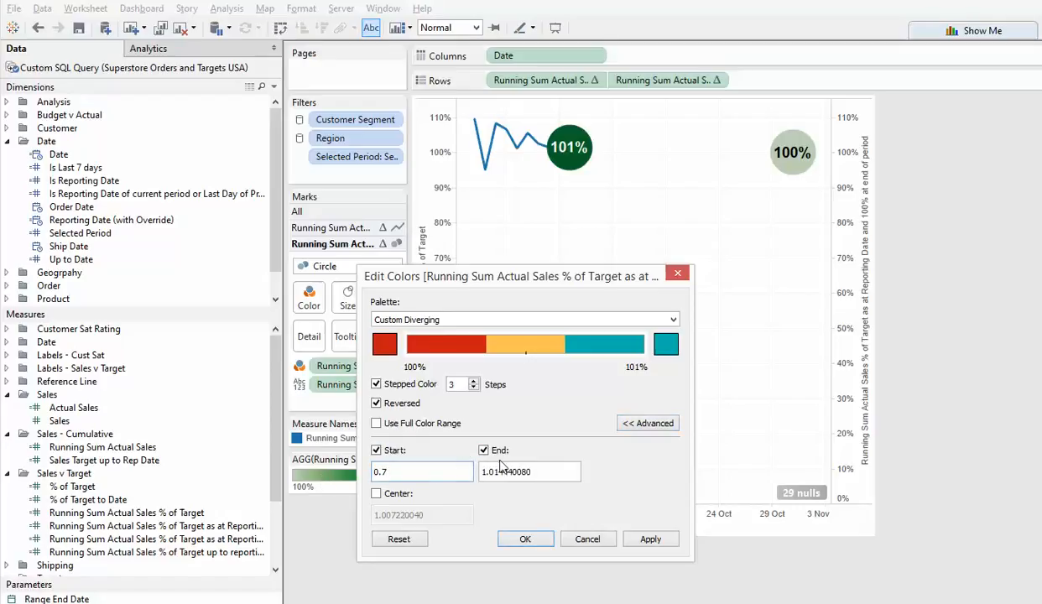
key(Tab)
text(1)
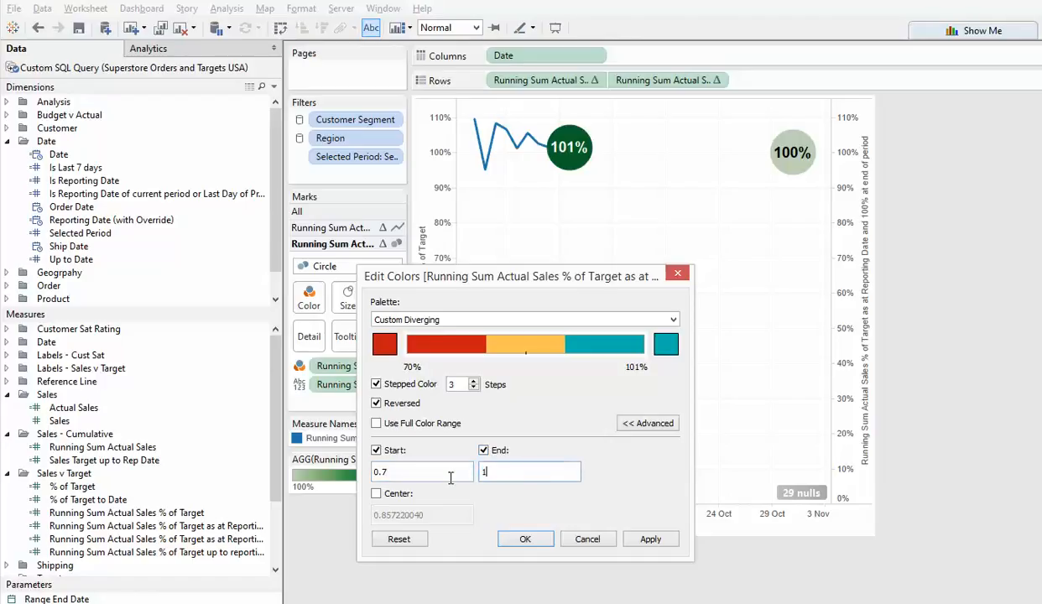
text(.15)
click(651, 538)
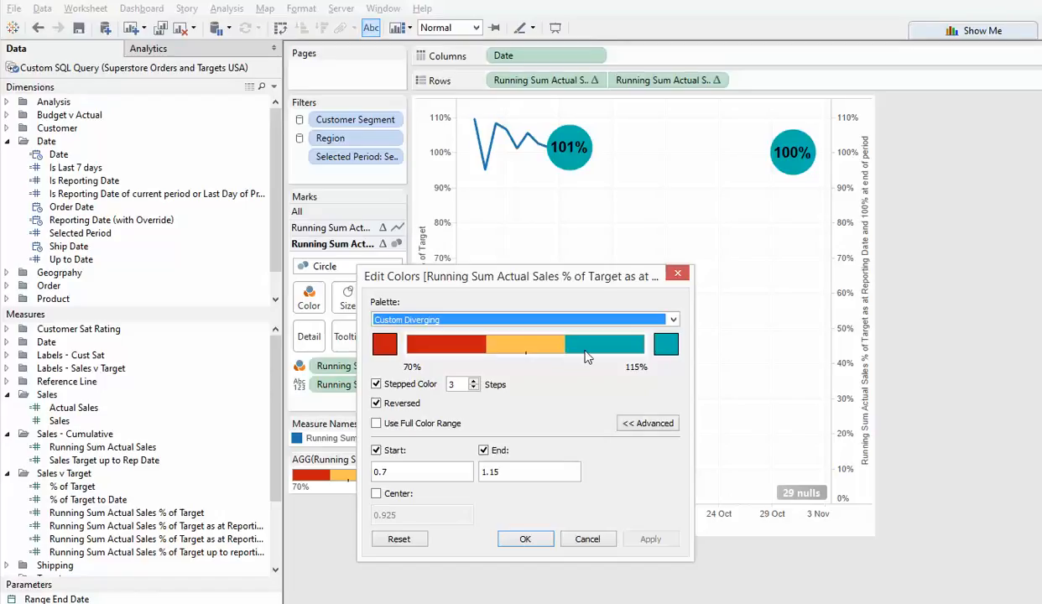
click(547, 544)
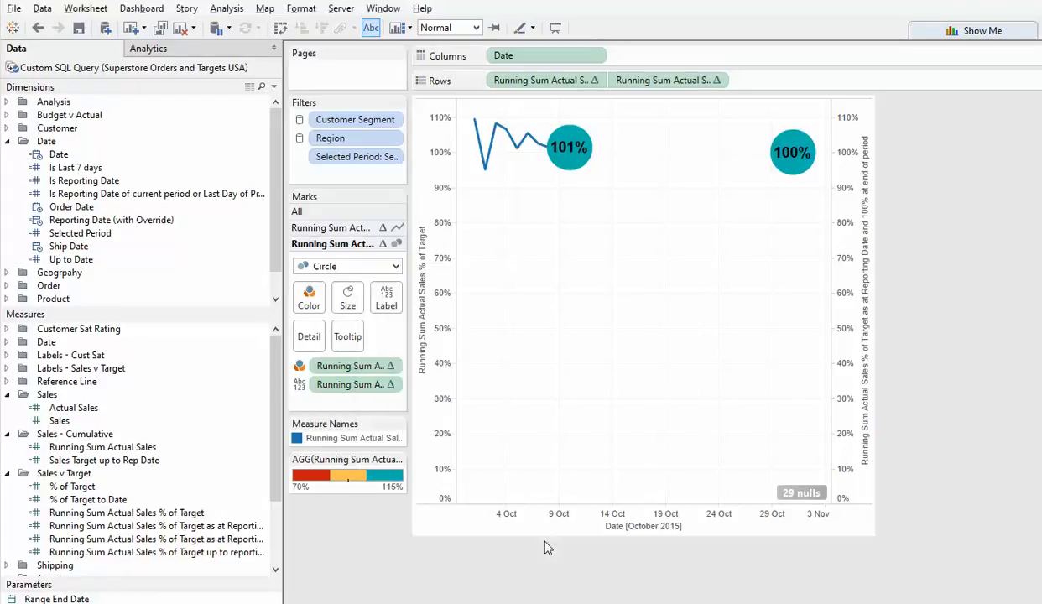
Colour the line by Running Sum Actual Sales % of Target, using the Diverging Traffic Light RAB palette.
drag(535, 80, 312, 290)
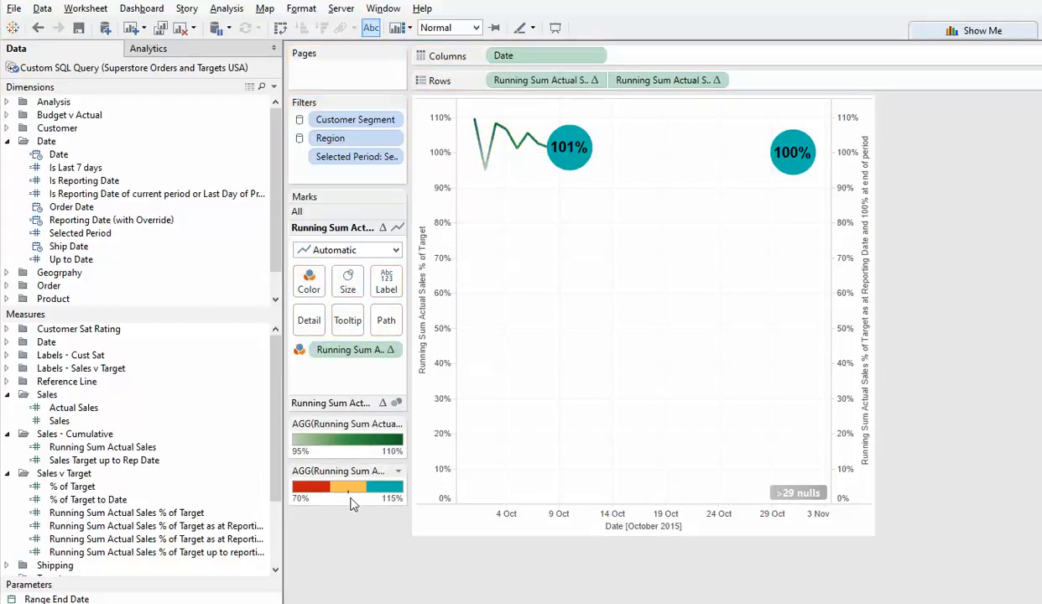
right_click(348, 448)
click(372, 456)
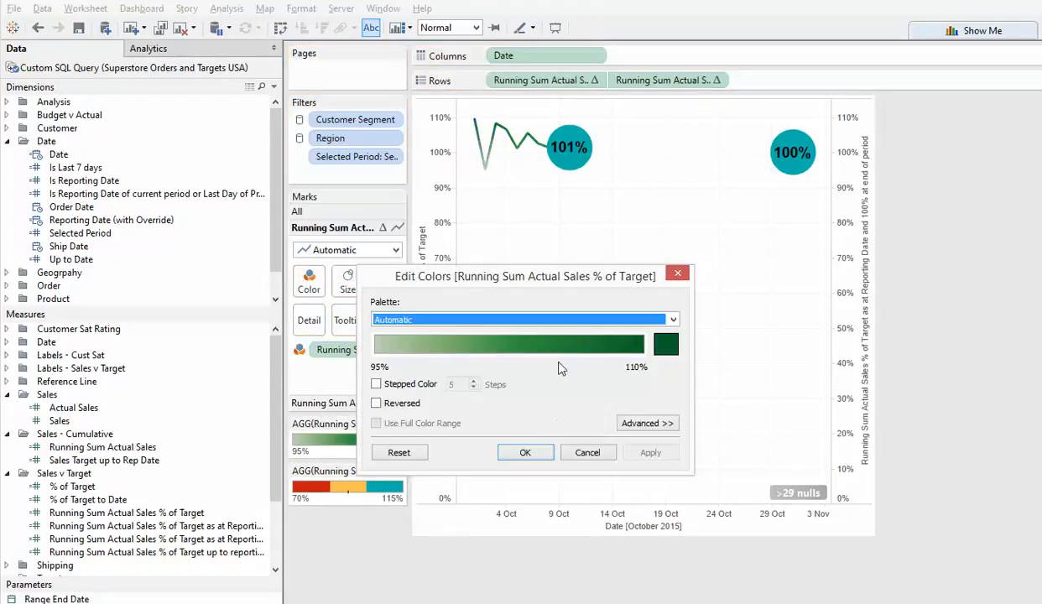
click(562, 320)
scroll(562, 324, down, 3)
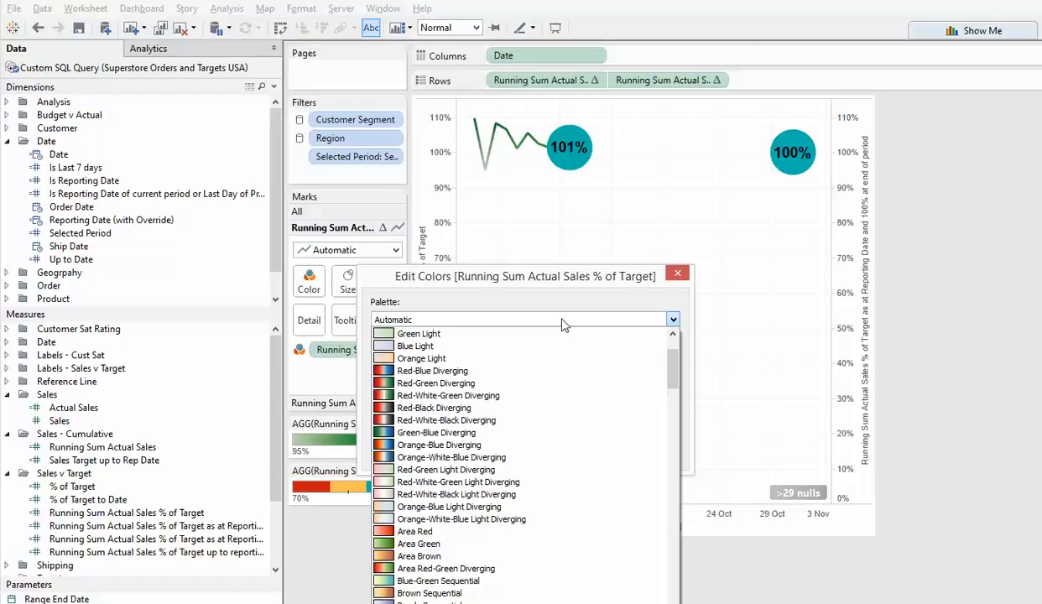
key(d)
key(Return)
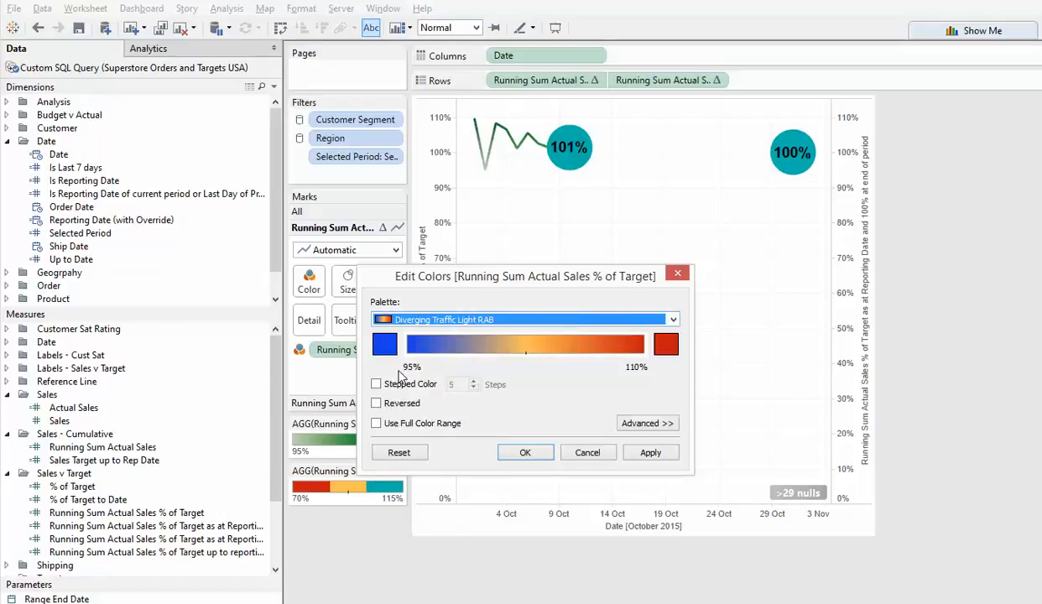
Make the line's palette stepped with 3 steps and reverse its colour order.
click(377, 385)
click(377, 404)
click(474, 387)
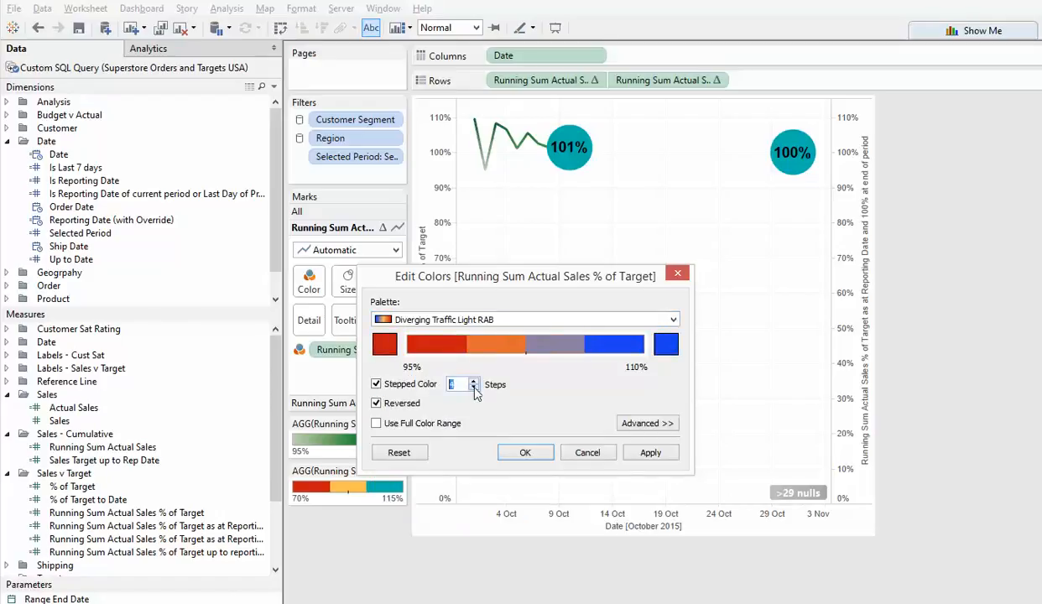
click(473, 387)
Fix the line's colour range to start at 0.7 and end at 1.15.
click(646, 424)
click(377, 451)
click(437, 472)
double_click(437, 472)
text(0.7)
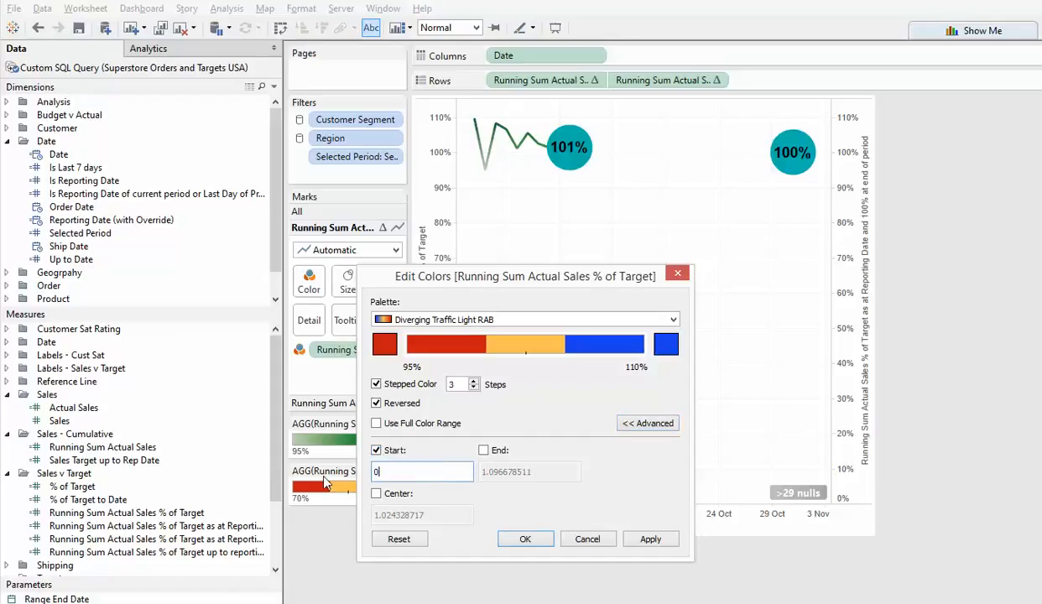
click(484, 451)
drag(523, 471, 476, 471)
text(1.15)
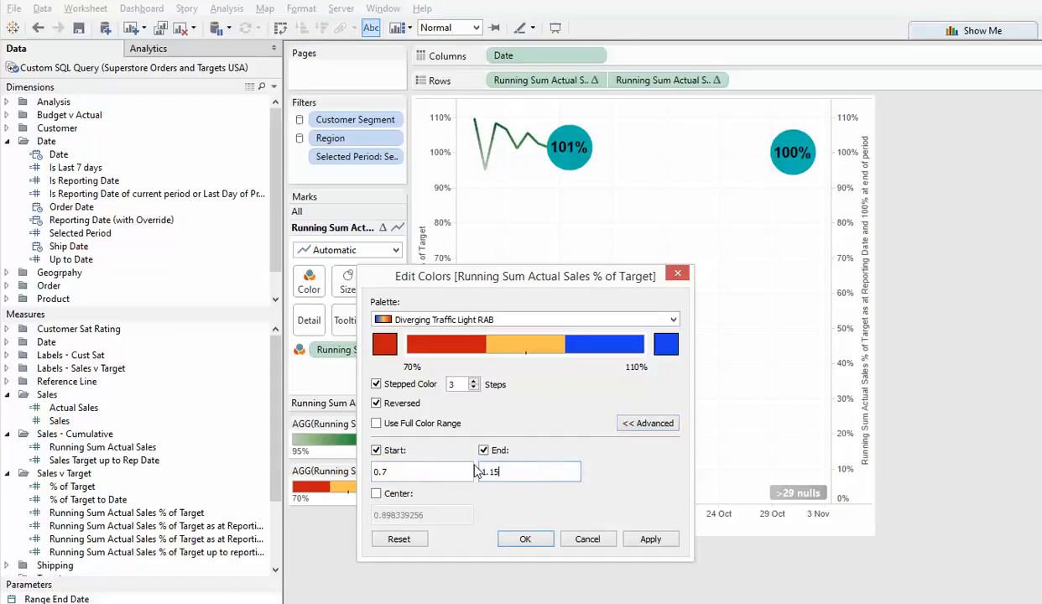
Change the blue end colour of the line's palette to teal #079dab and apply it to the line.
click(665, 345)
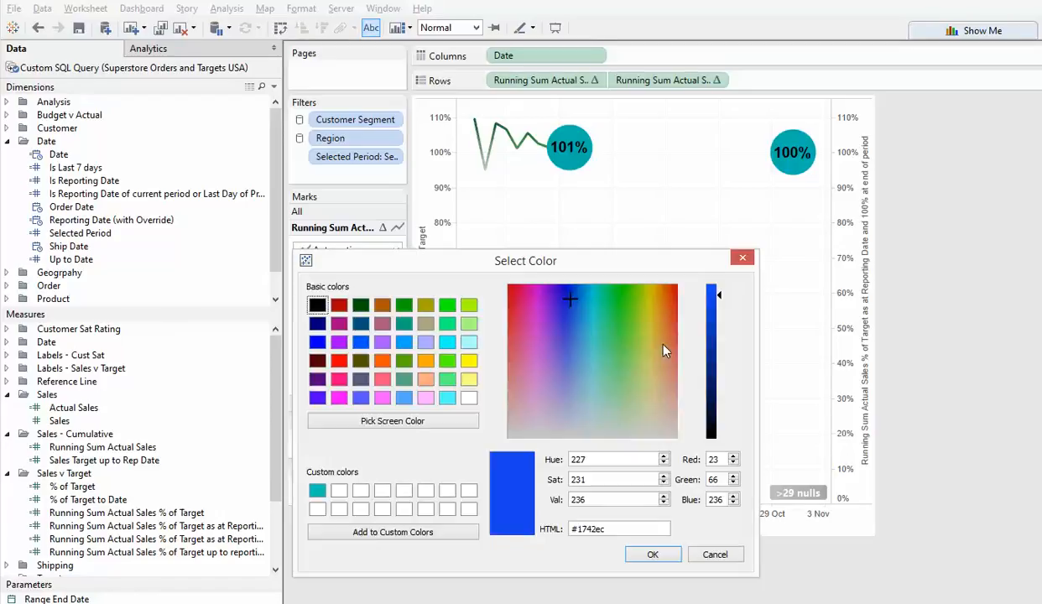
click(591, 292)
click(716, 339)
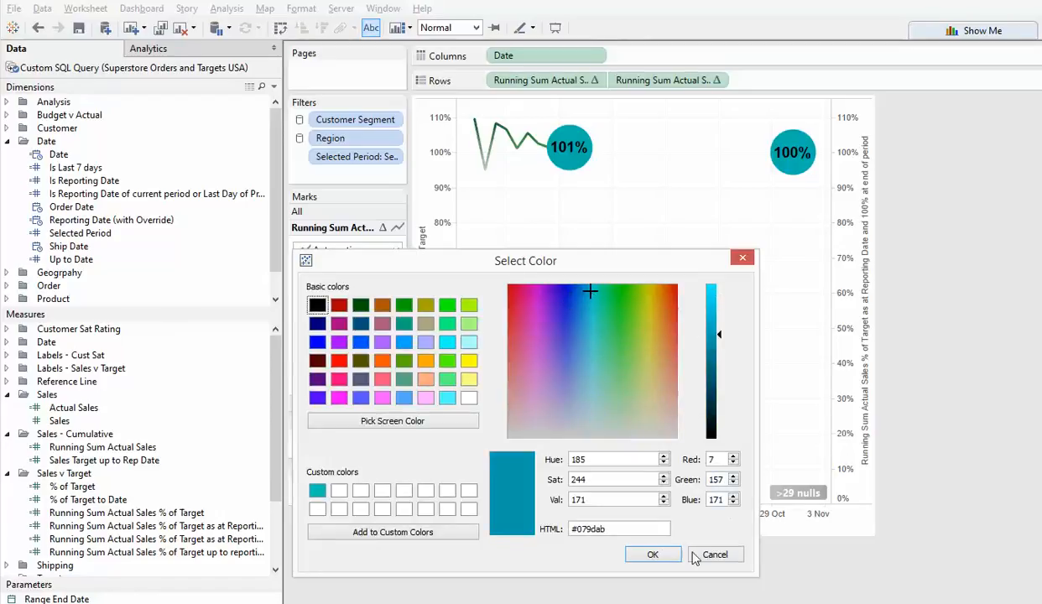
click(654, 554)
click(519, 537)
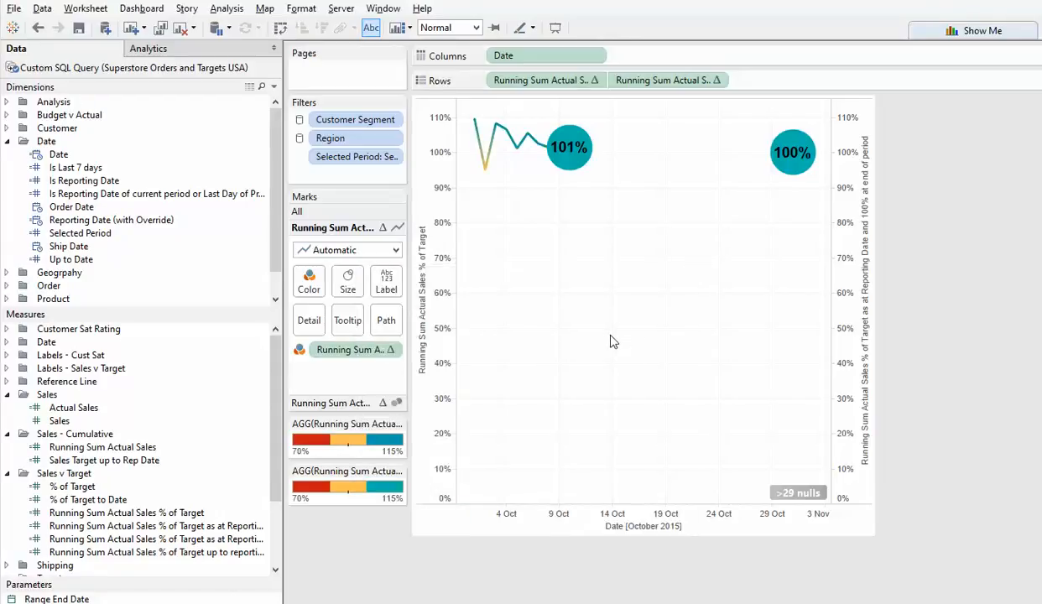
Remove the sheet's grid lines and zero lines by setting both to None.
right_click(585, 232)
mouse_move(623, 287)
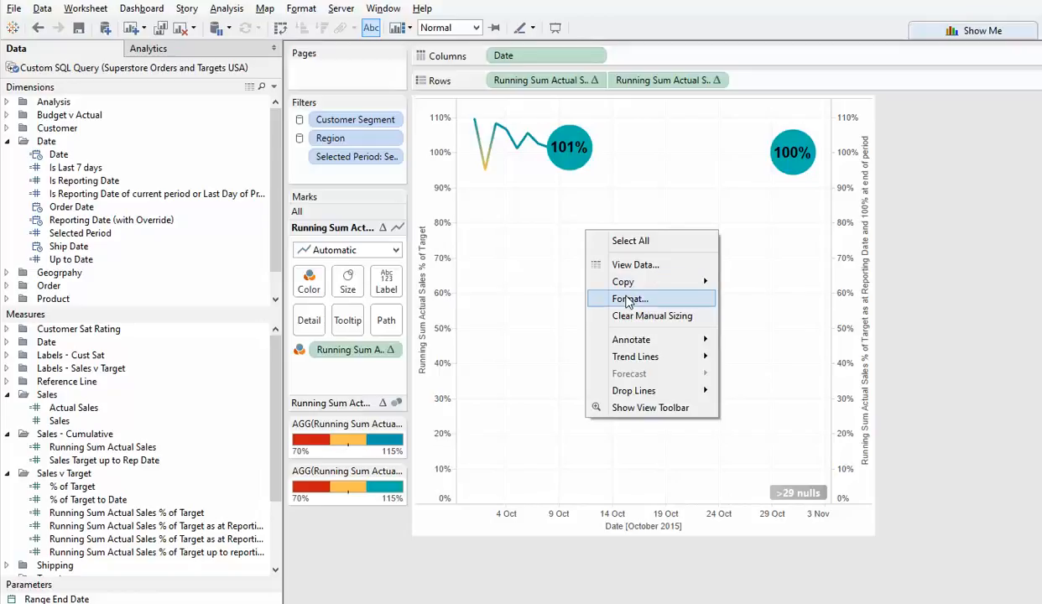
click(627, 300)
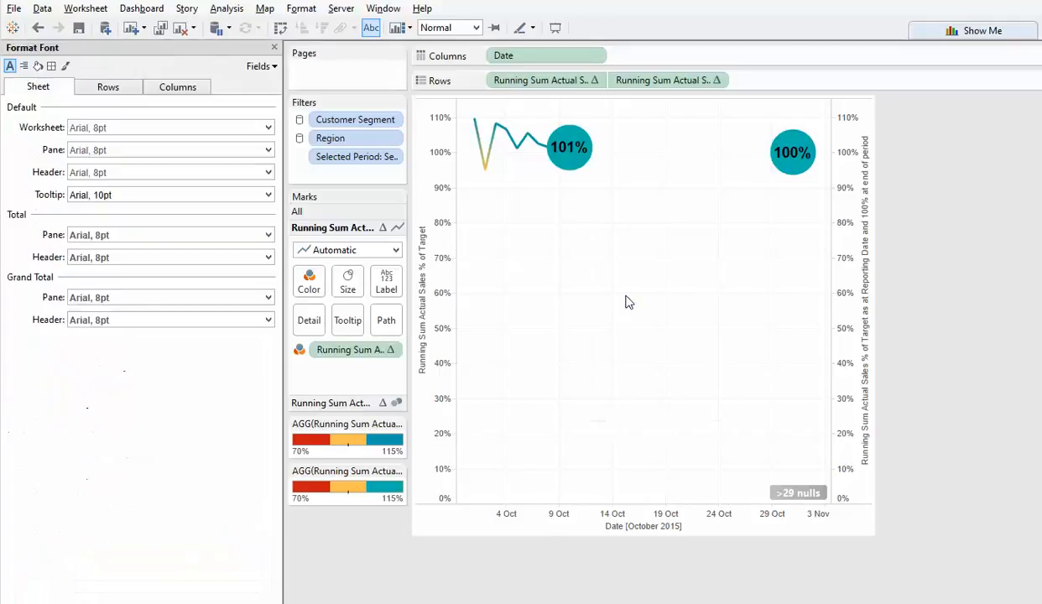
click(301, 9)
click(320, 136)
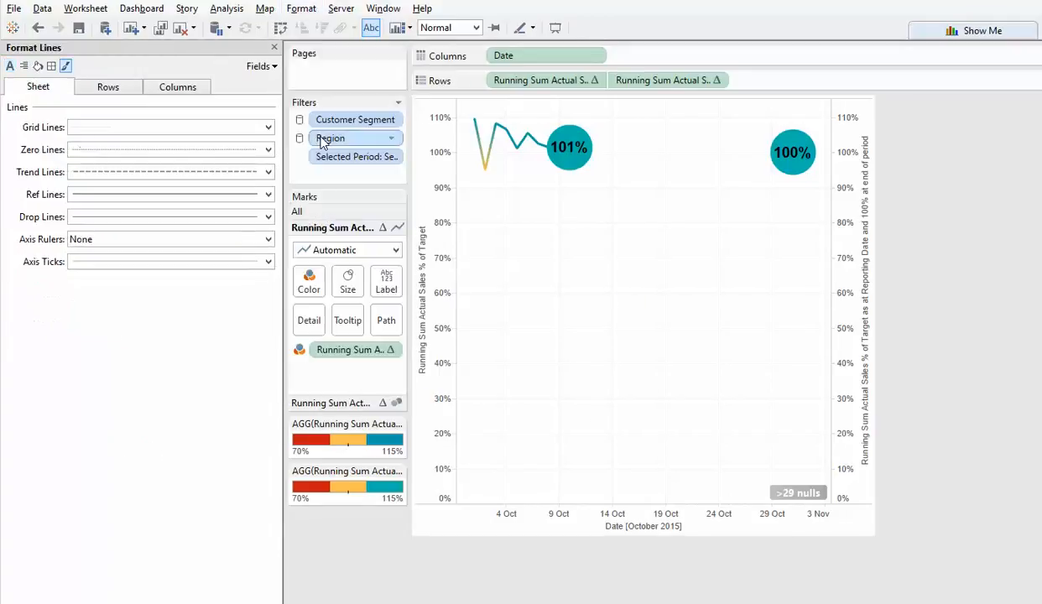
click(159, 128)
click(143, 146)
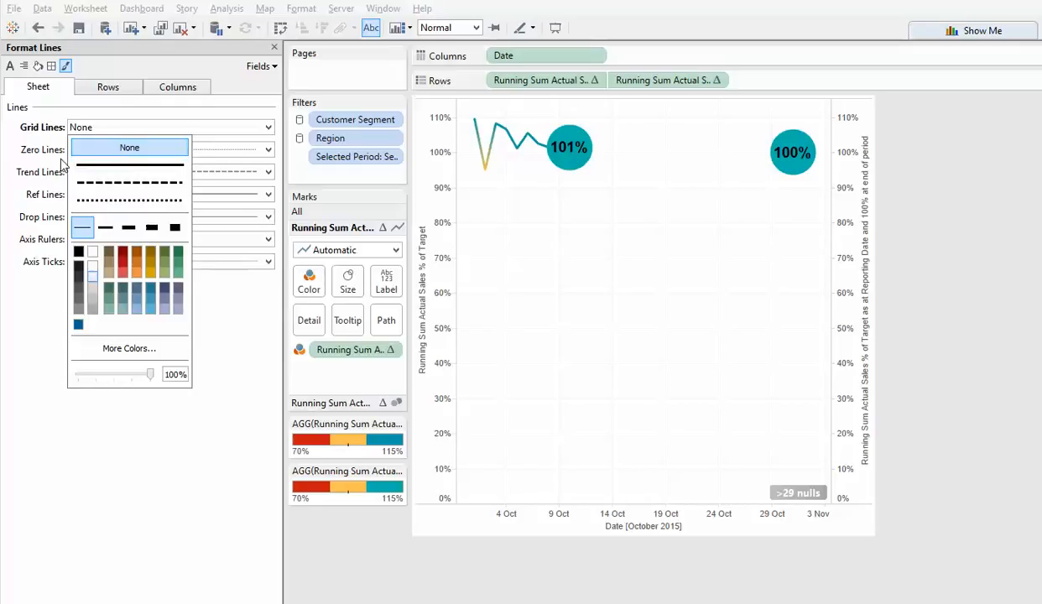
click(93, 151)
click(91, 174)
Shade the whole worksheet background with the custom dark blue colour.
right_click(561, 250)
click(294, 10)
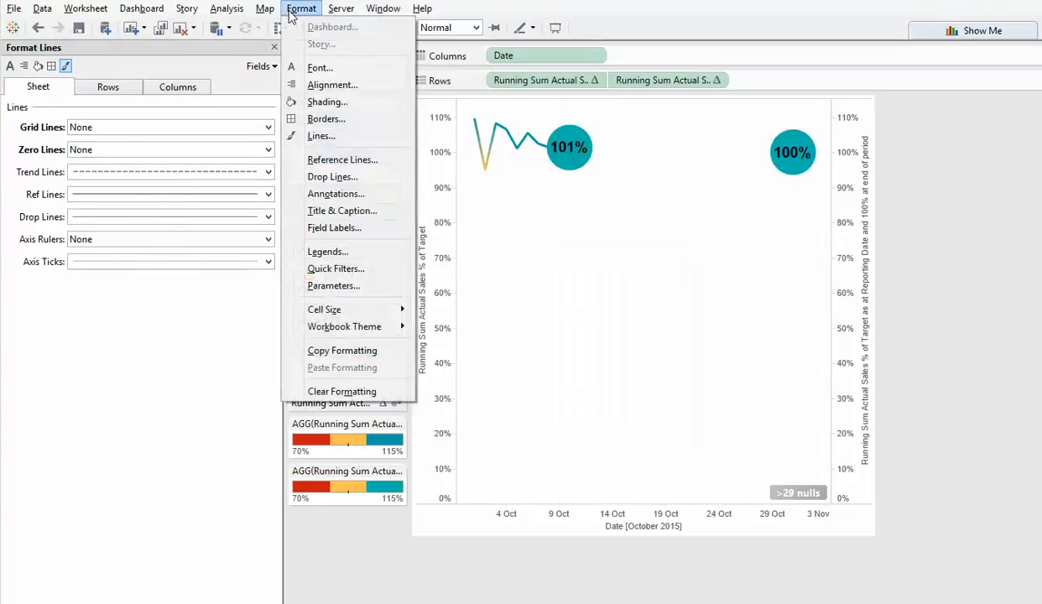
click(334, 107)
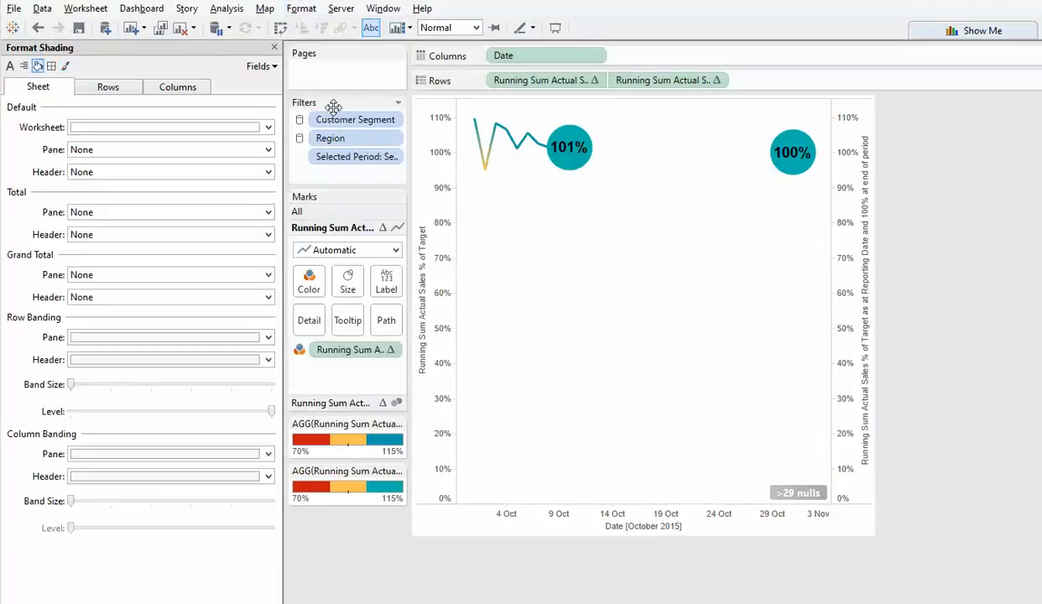
click(137, 128)
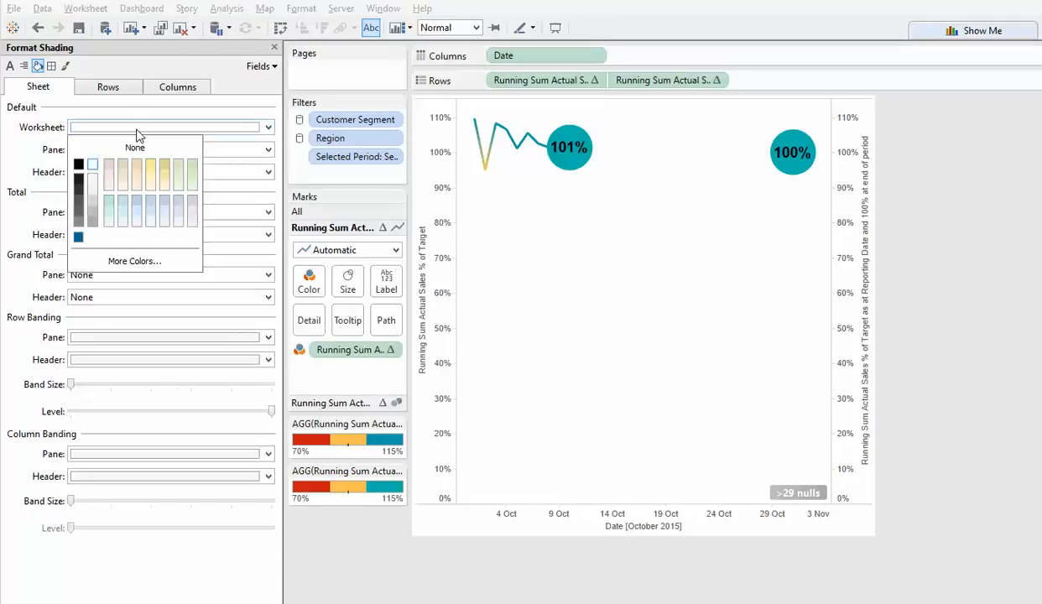
click(78, 237)
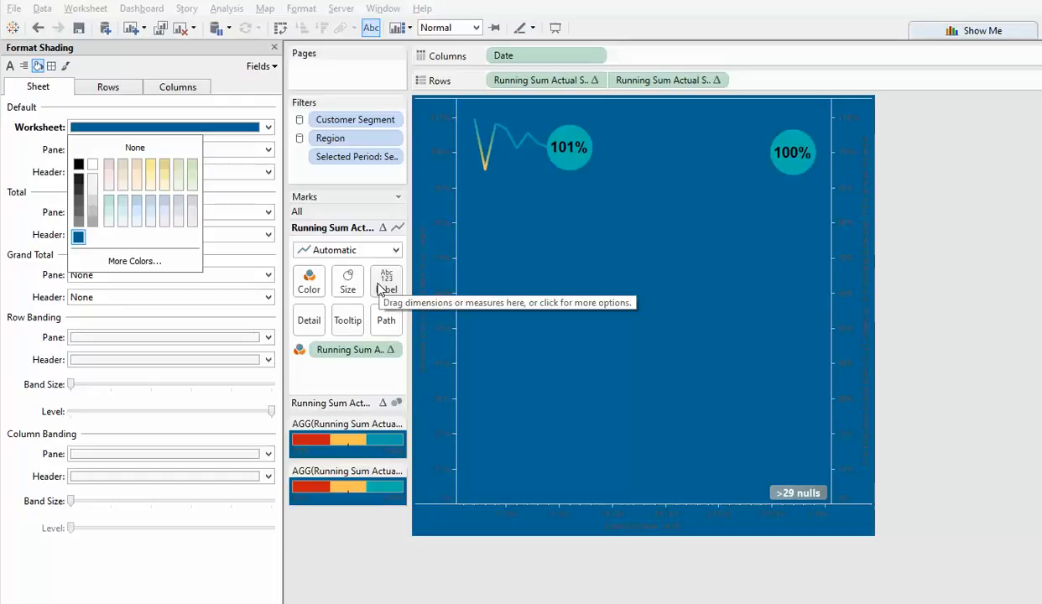
Make the circles' percentage labels white.
drag(665, 80, 390, 295)
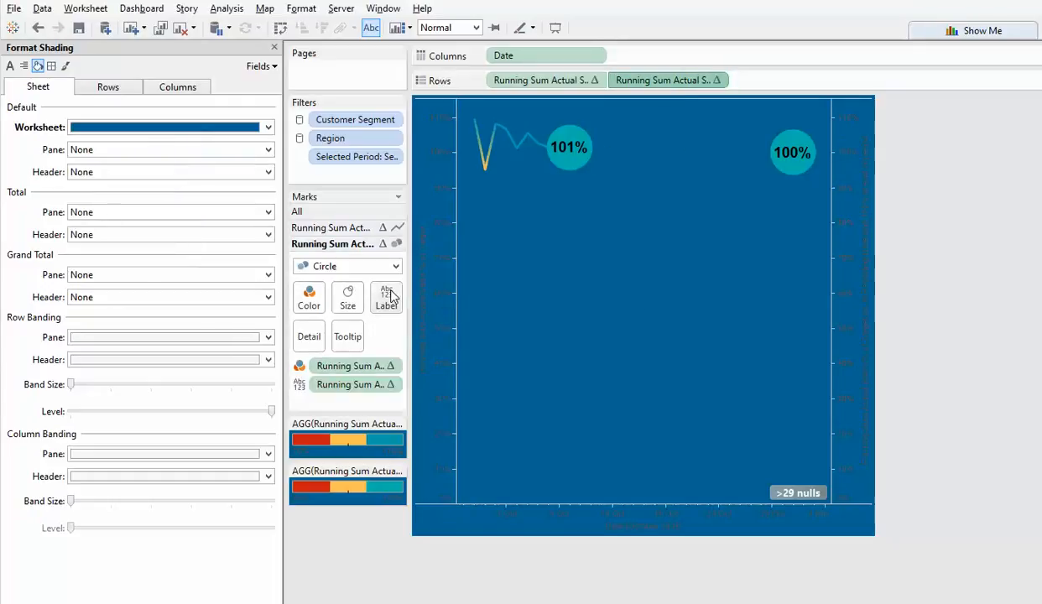
click(390, 295)
click(519, 397)
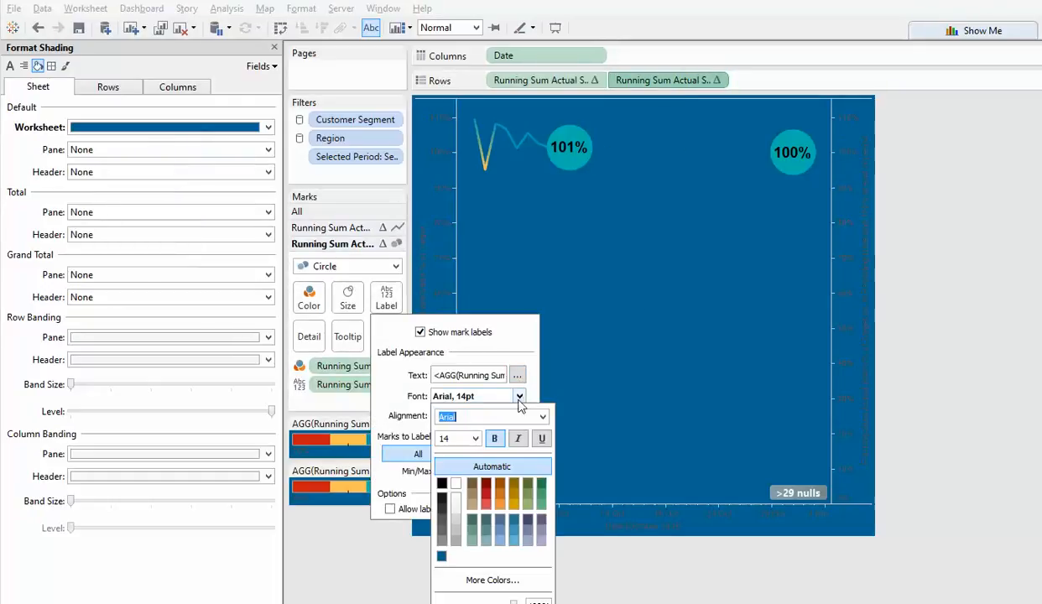
click(456, 483)
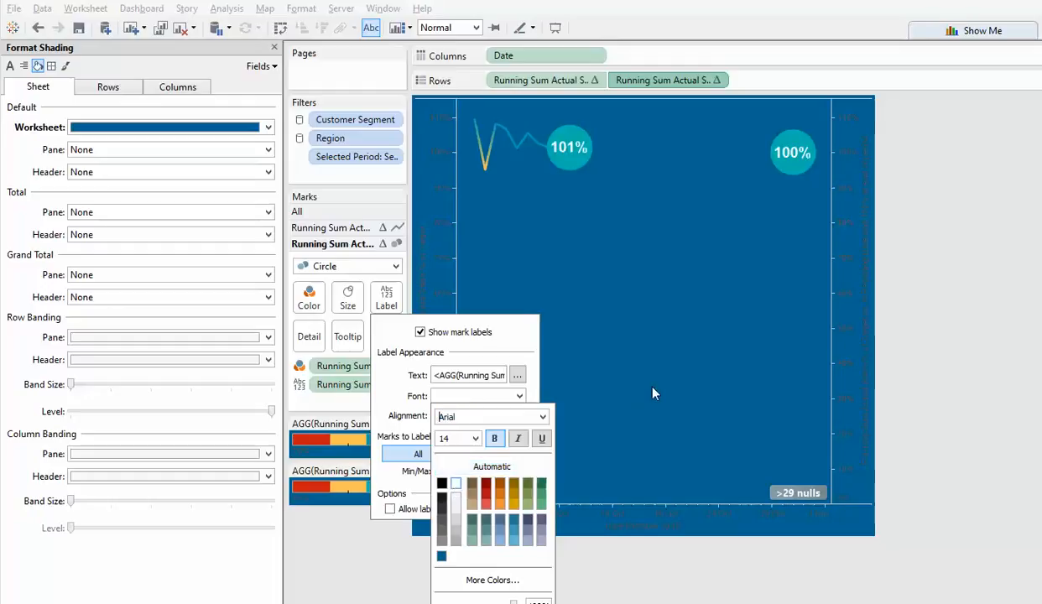
click(646, 352)
Hide the headers of the secondary percentage axis and the Date axis.
right_click(867, 272)
click(919, 432)
right_click(686, 521)
click(739, 603)
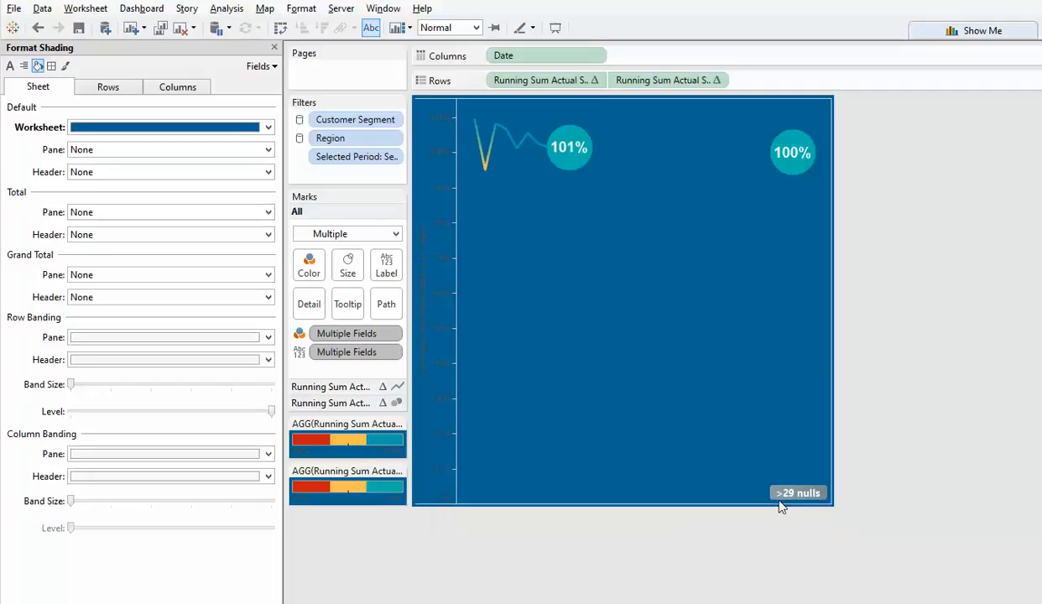
Hide the nulls indicator and the header of the remaining percentage axis.
right_click(789, 494)
click(840, 504)
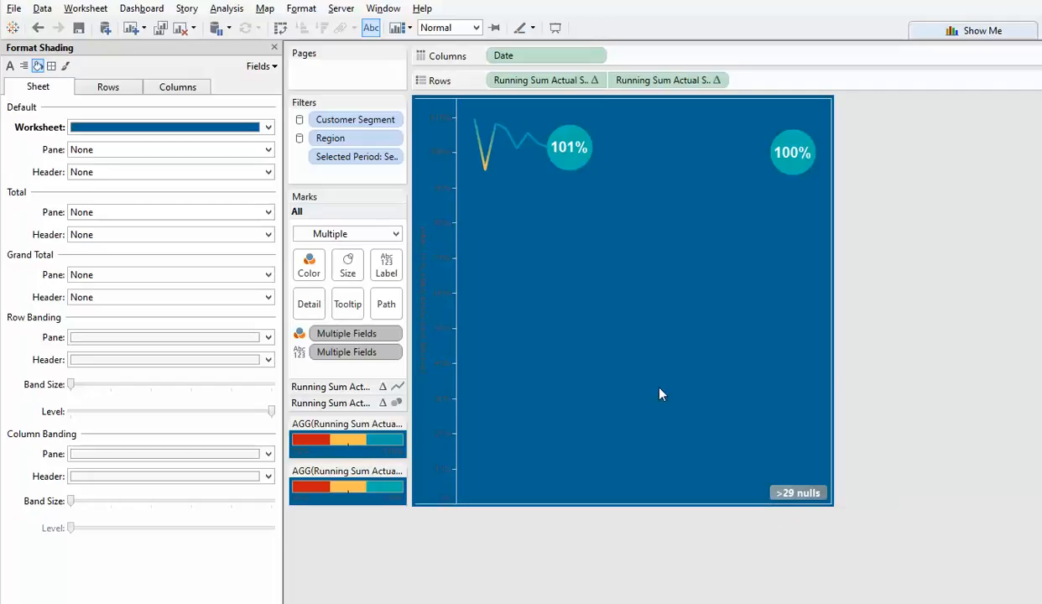
right_click(420, 236)
click(491, 397)
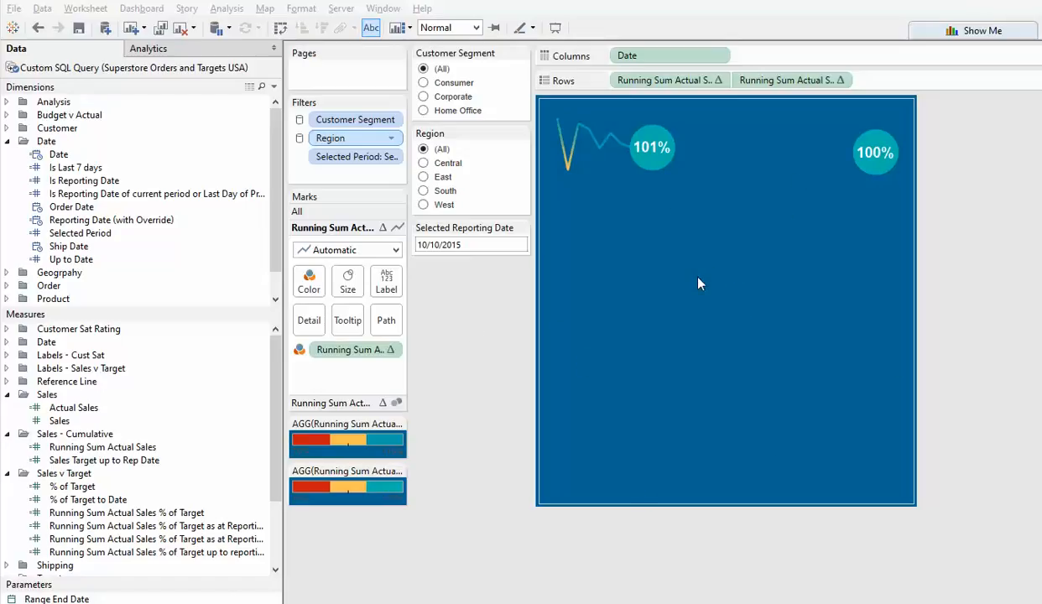
Show the header of the Running Sum Actual Sales % of Target axis and exclude zero from its automatic range.
right_click(653, 82)
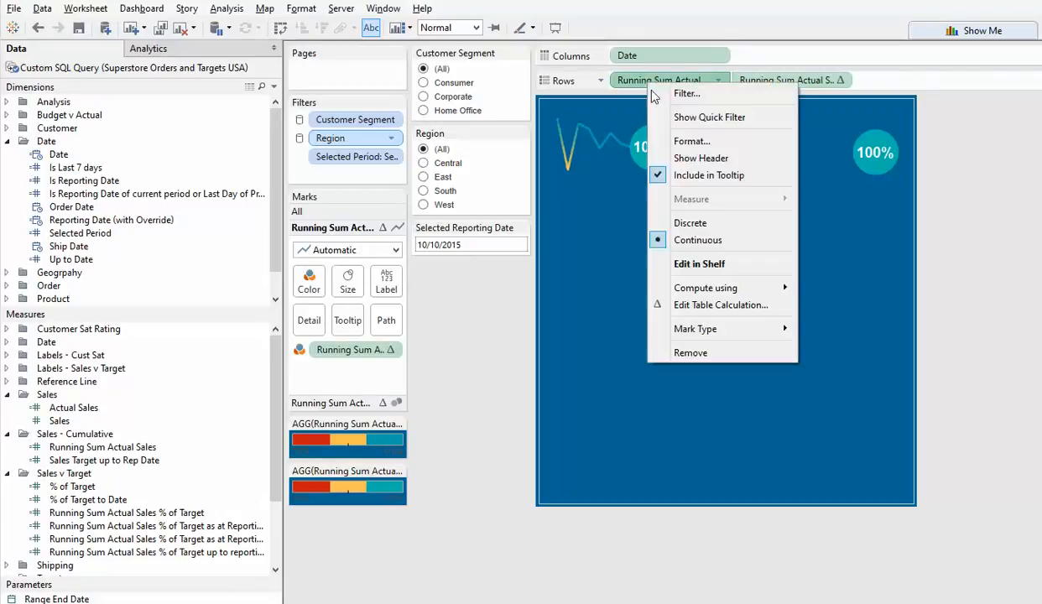
click(682, 158)
right_click(538, 294)
click(566, 309)
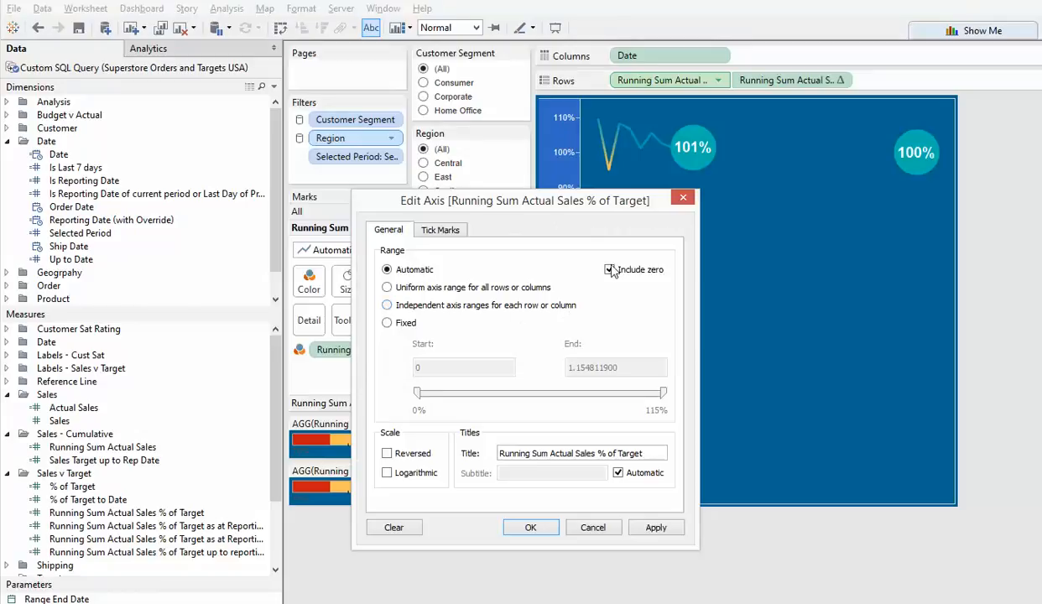
click(610, 271)
click(530, 527)
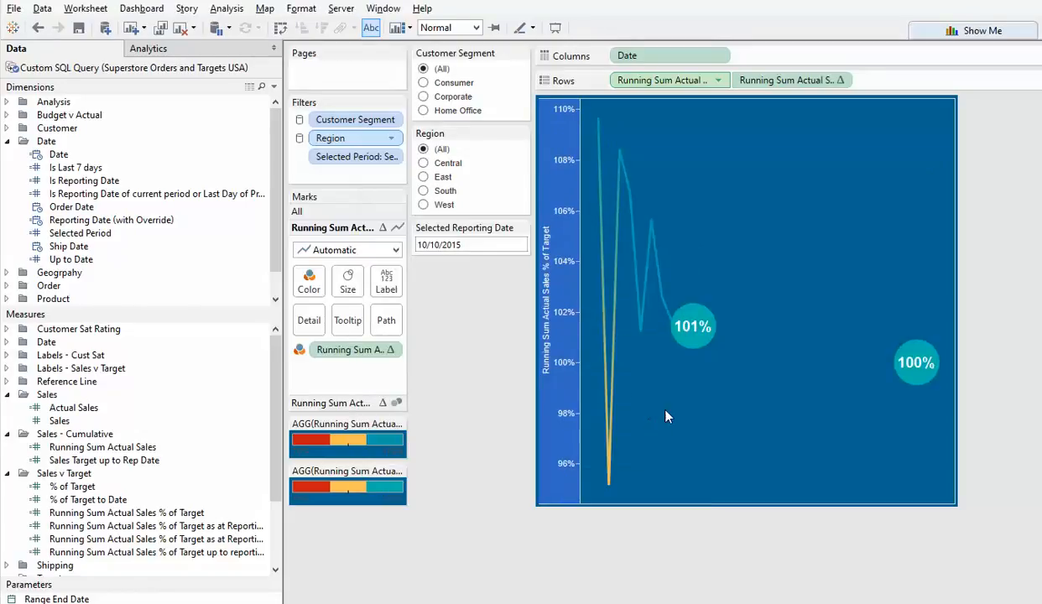
Hide the Running Sum Actual Sales % of Target axis header again.
right_click(556, 346)
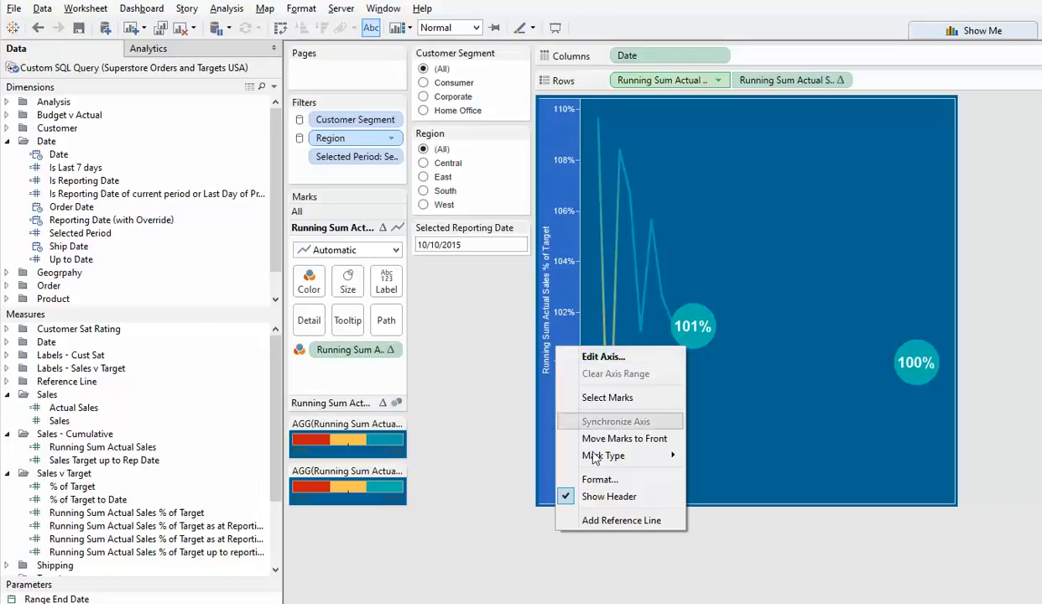
click(593, 496)
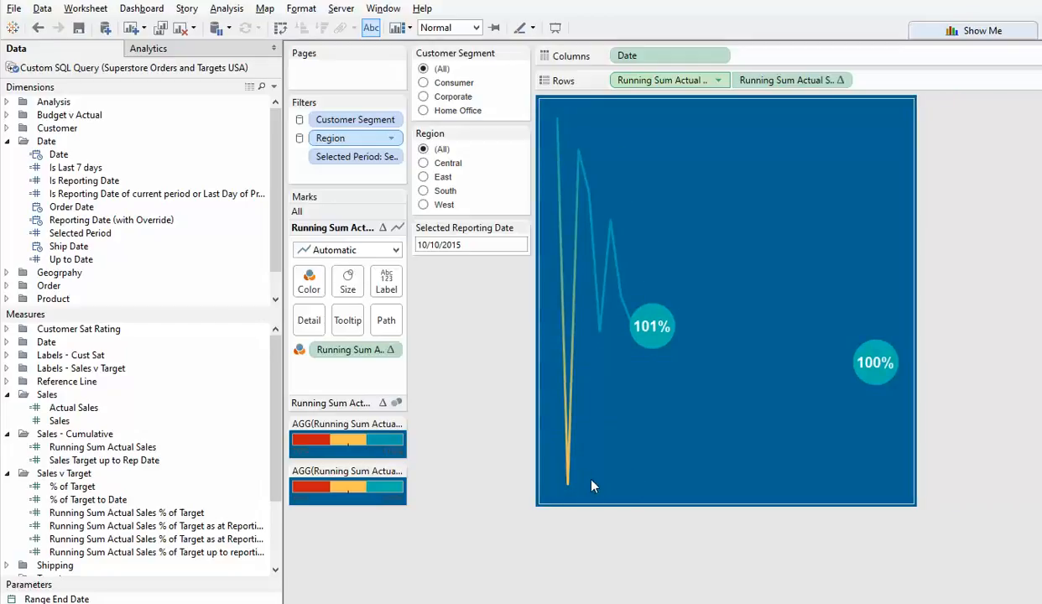
mouse_move(570, 489)
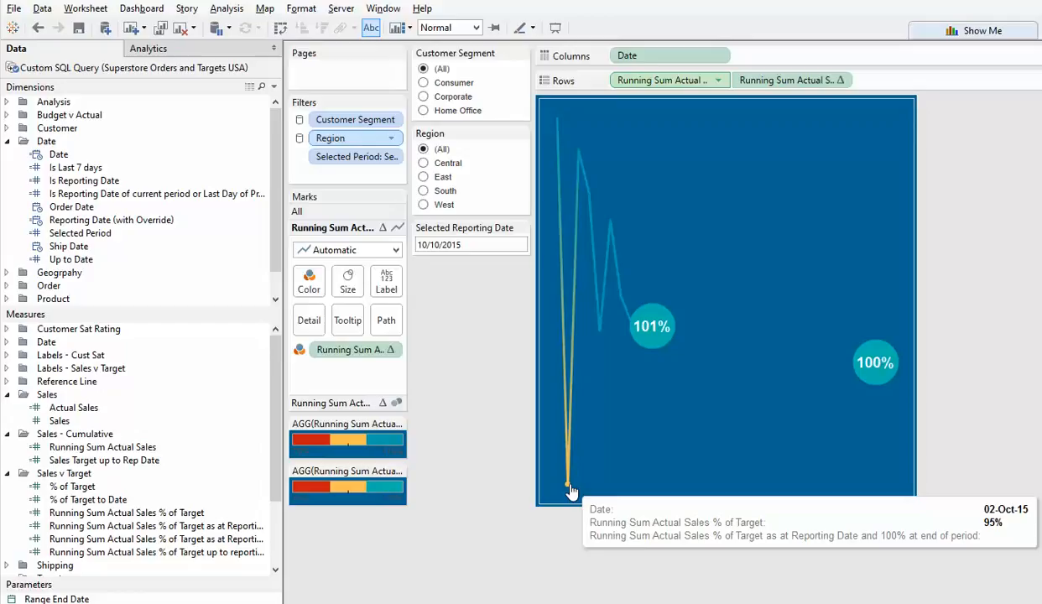
mouse_move(562, 126)
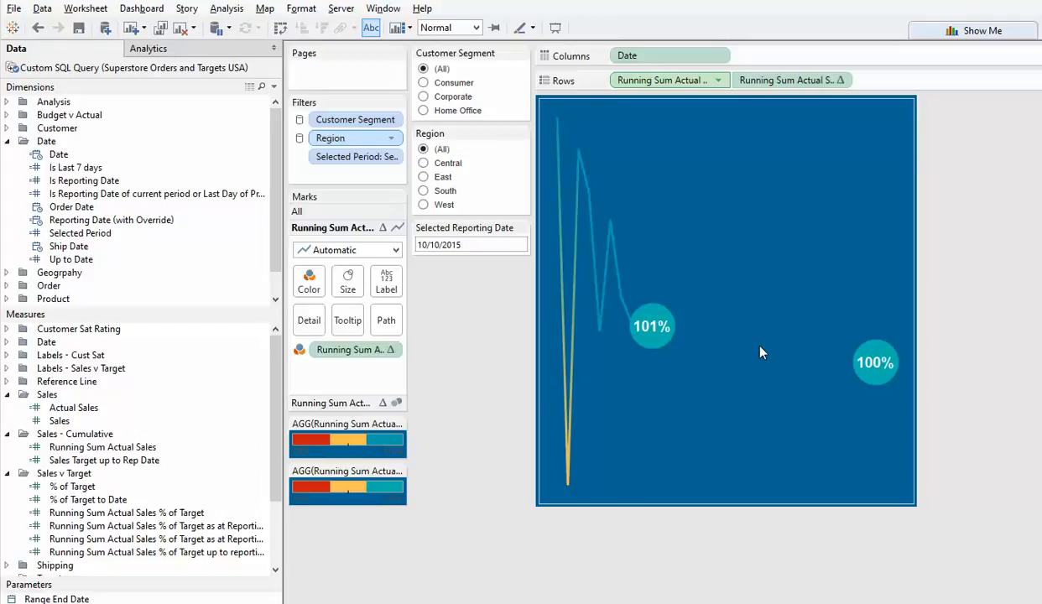
Add the Window Max and Window Min Sales v Target Ref Line measures from the Reference Line folder as mark detail.
click(7, 381)
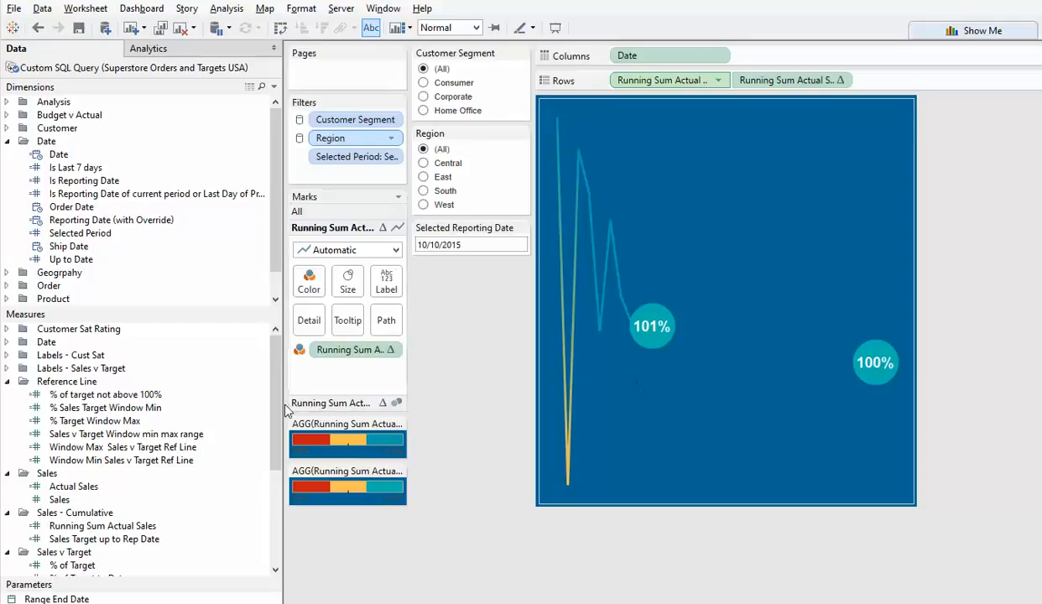
click(144, 447)
ctrl+click(141, 461)
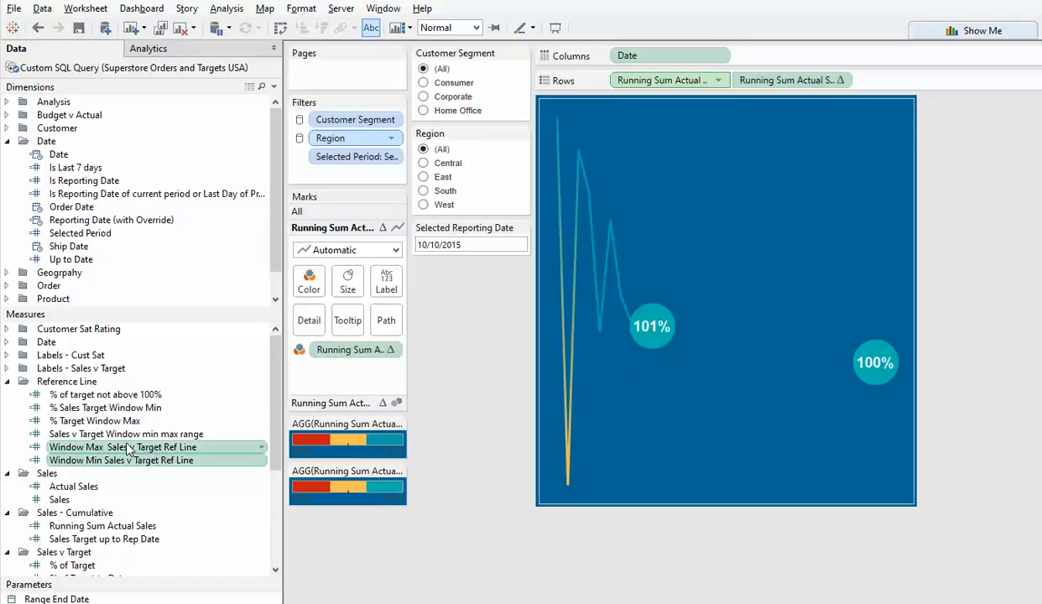
click(314, 212)
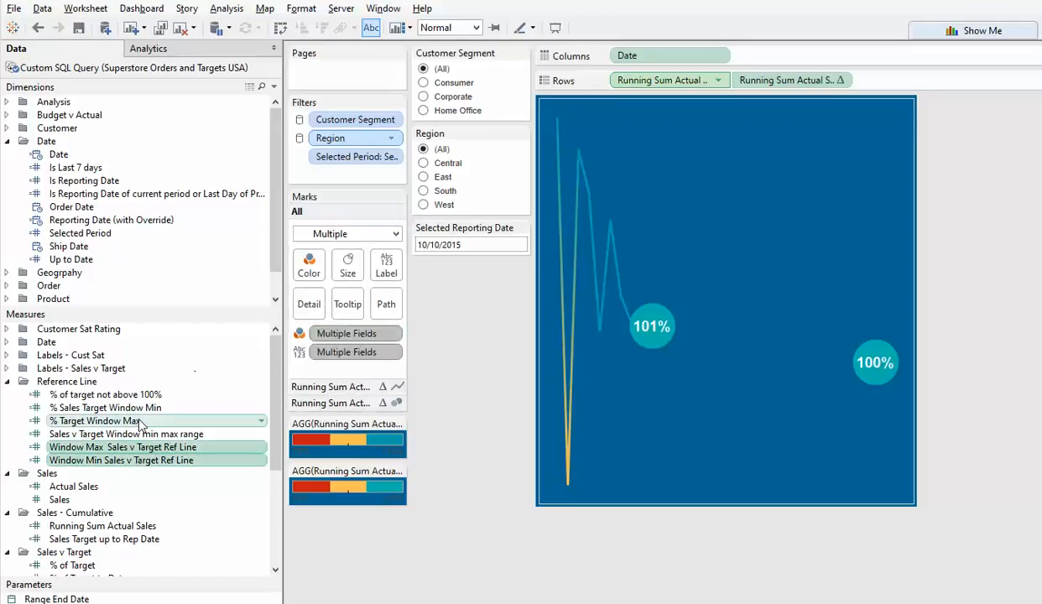
drag(129, 453, 308, 311)
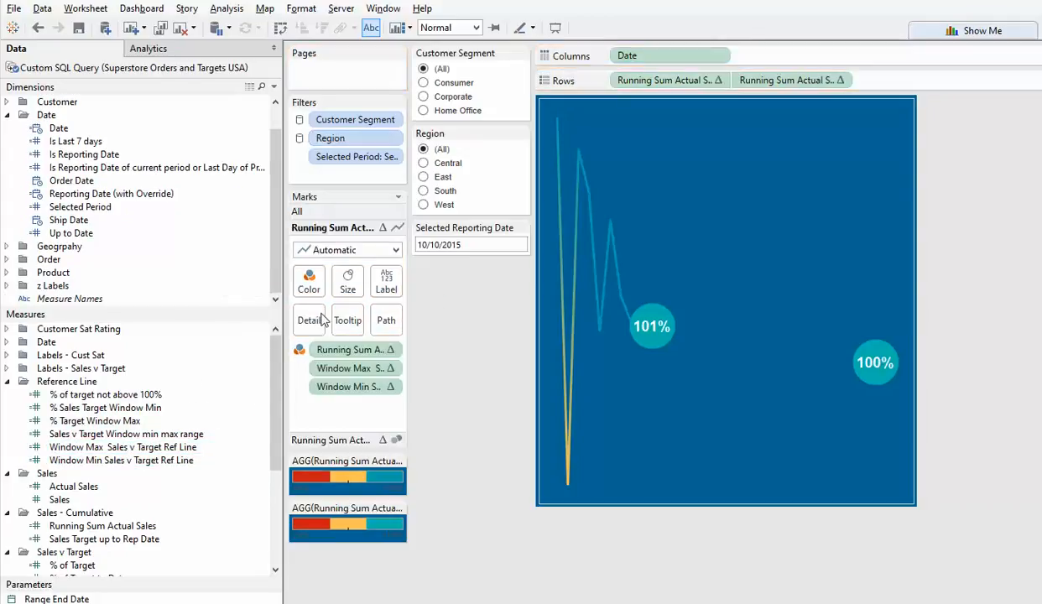
Add a reference line for the entire table, using the average of Window Max Sales v Target Ref Line.
click(194, 51)
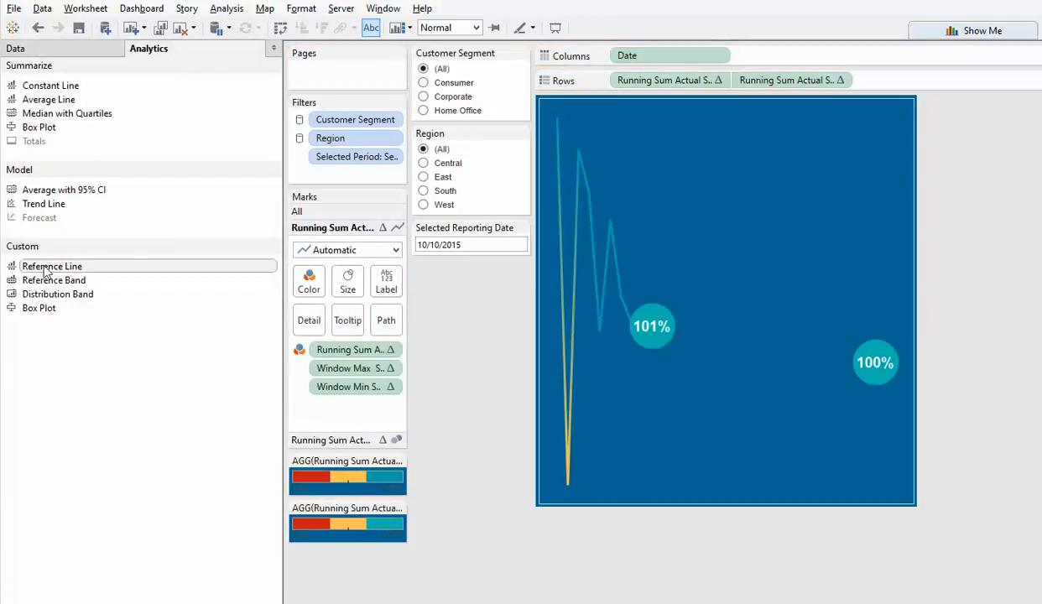
drag(46, 266, 680, 200)
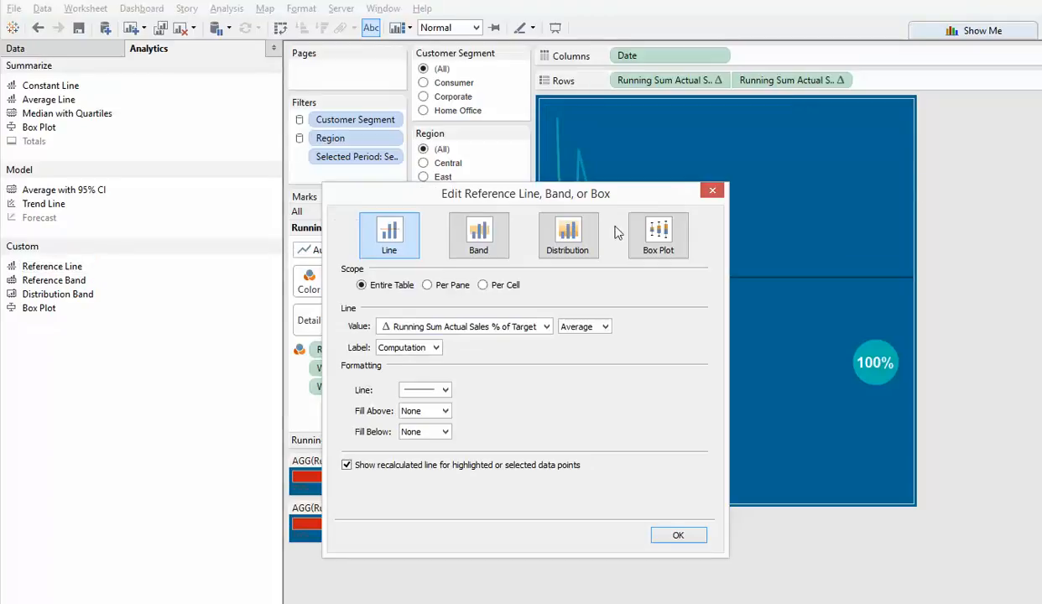
click(464, 332)
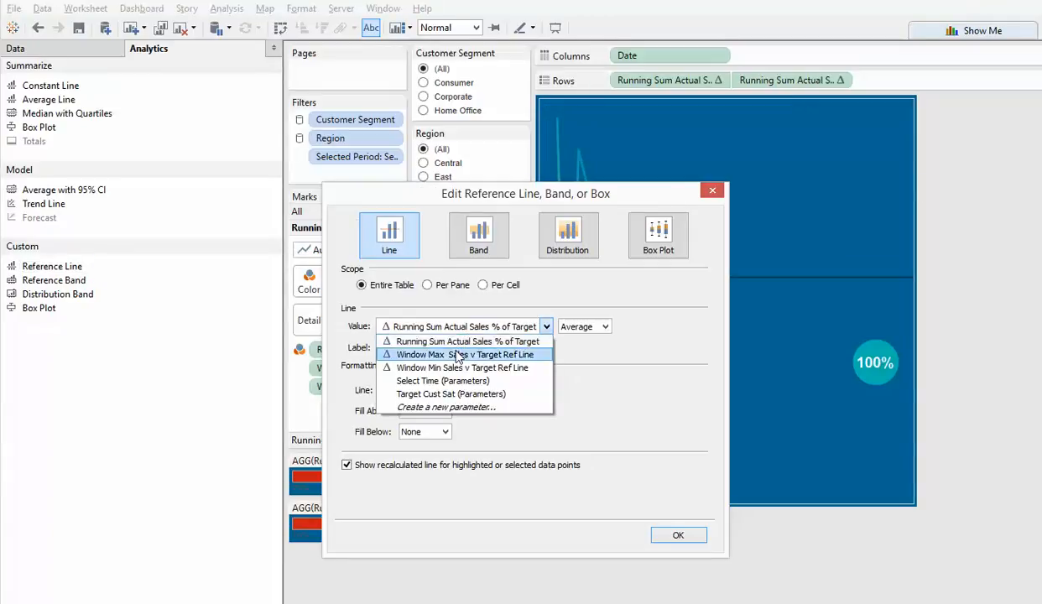
click(459, 355)
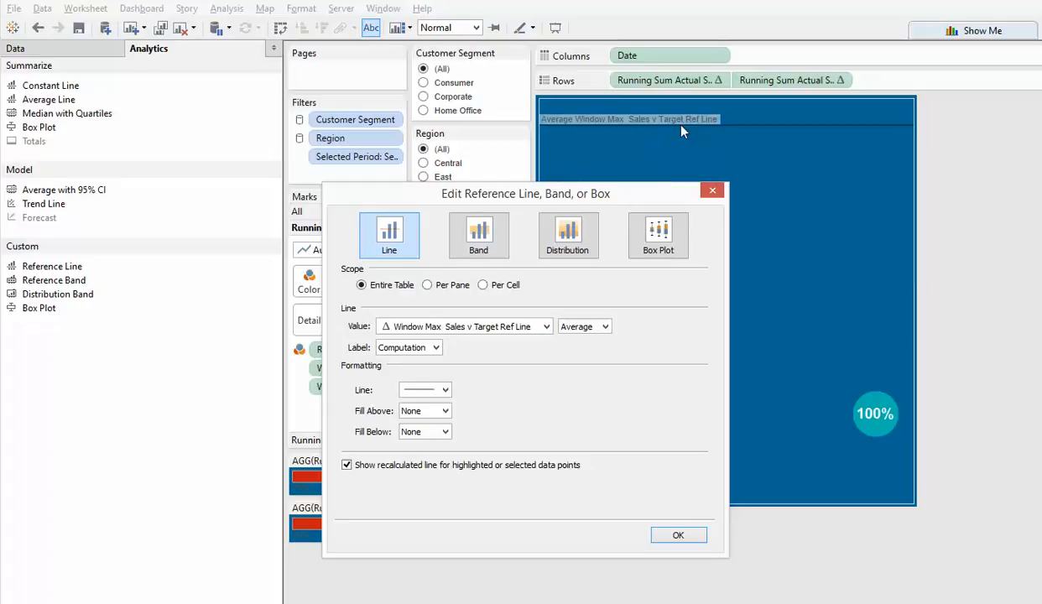
Make the Window Max reference line invisible with label None and line style None, and accept it.
click(430, 348)
click(404, 360)
click(412, 391)
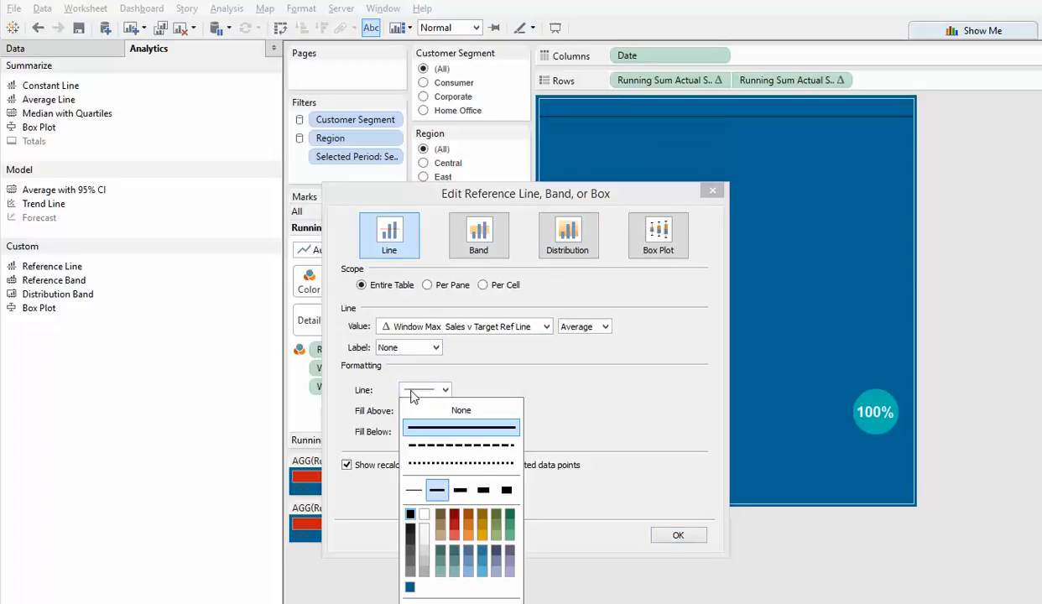
click(428, 411)
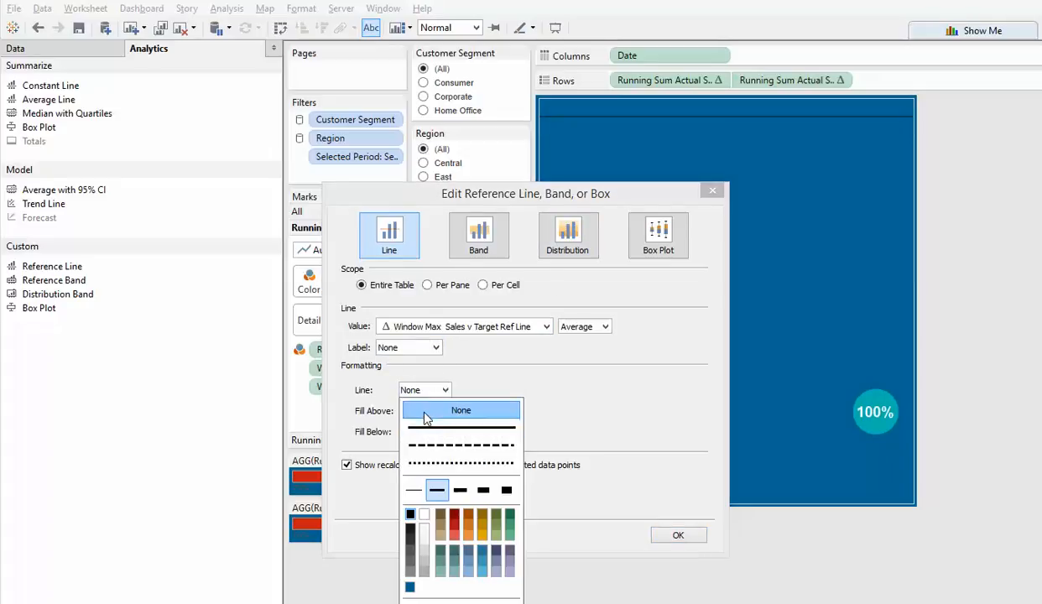
click(678, 540)
click(678, 540)
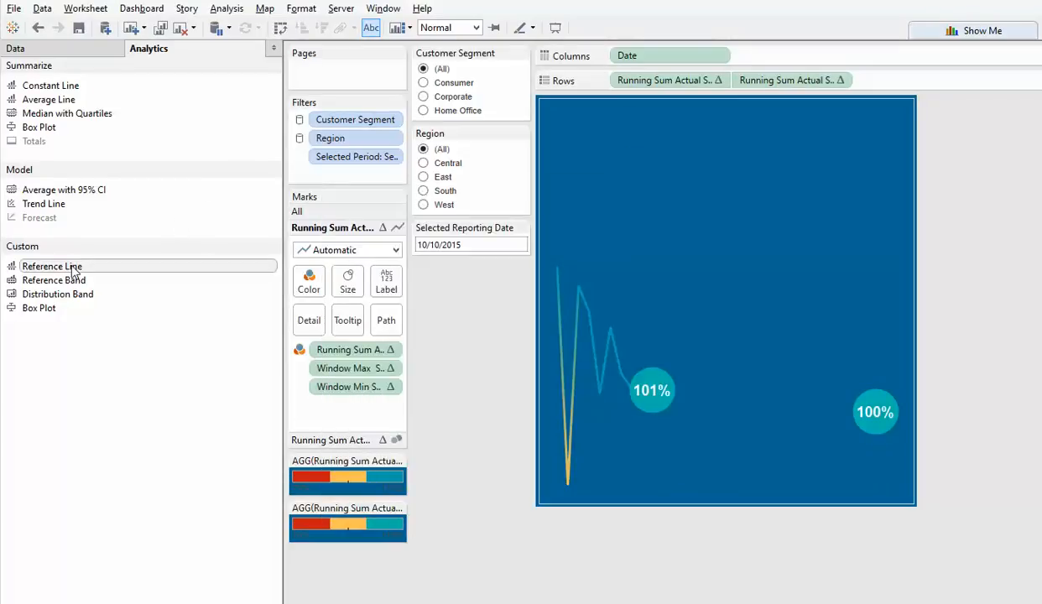
Add a second reference line for the entire table, using the average of Window Min Sales v Target Ref Line.
drag(77, 269, 668, 209)
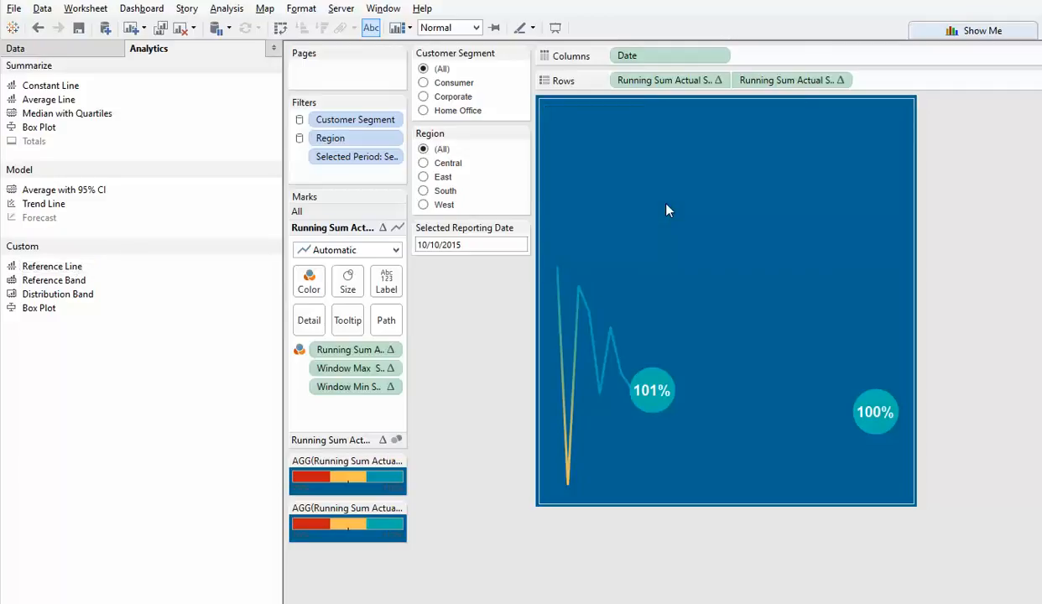
click(479, 325)
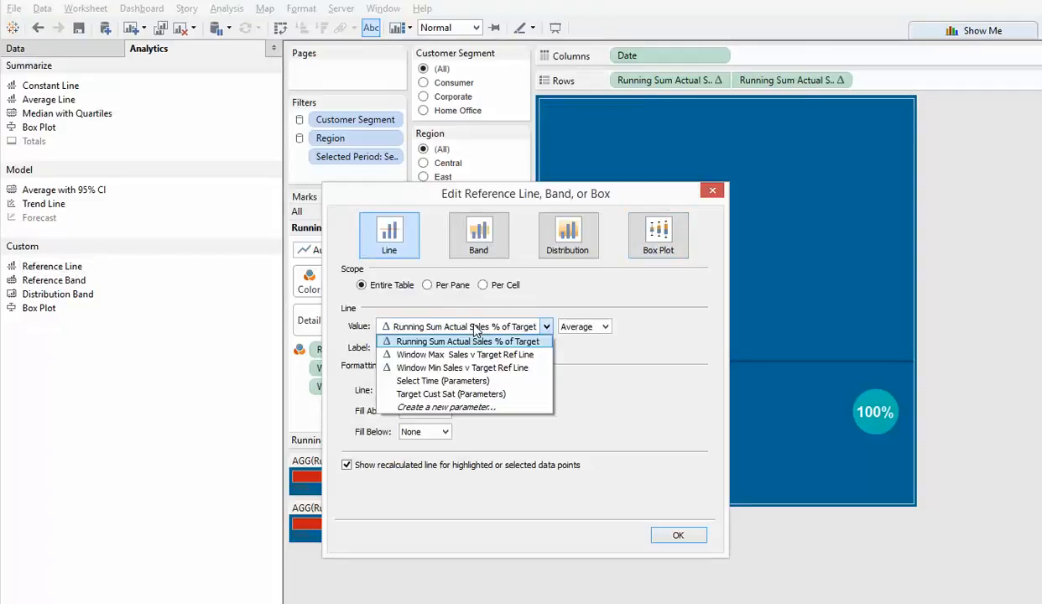
click(468, 368)
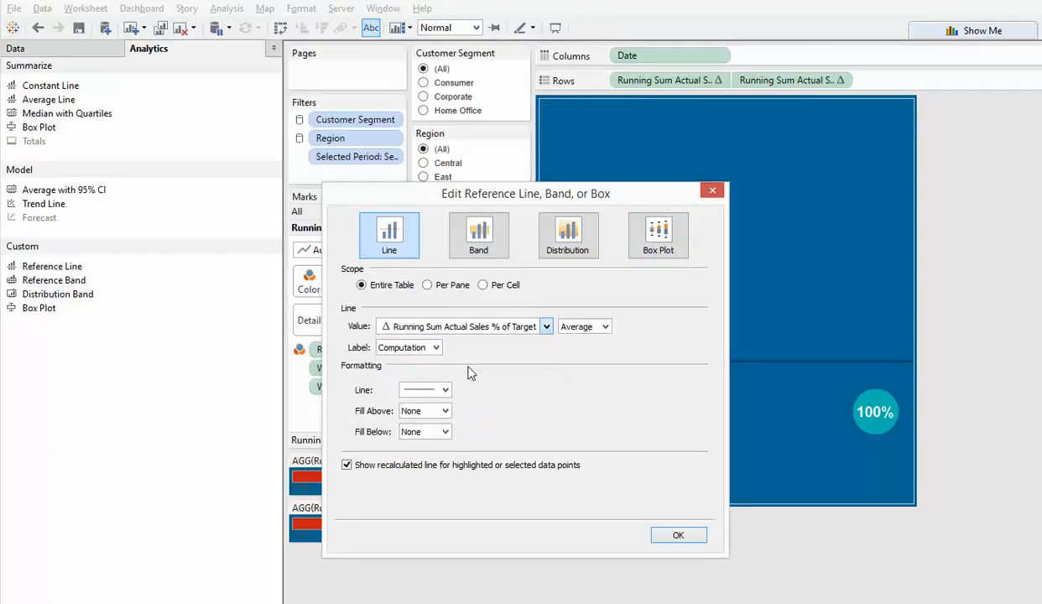
Make the Window Min reference line invisible with label None and line style None, and accept it.
click(430, 347)
click(424, 387)
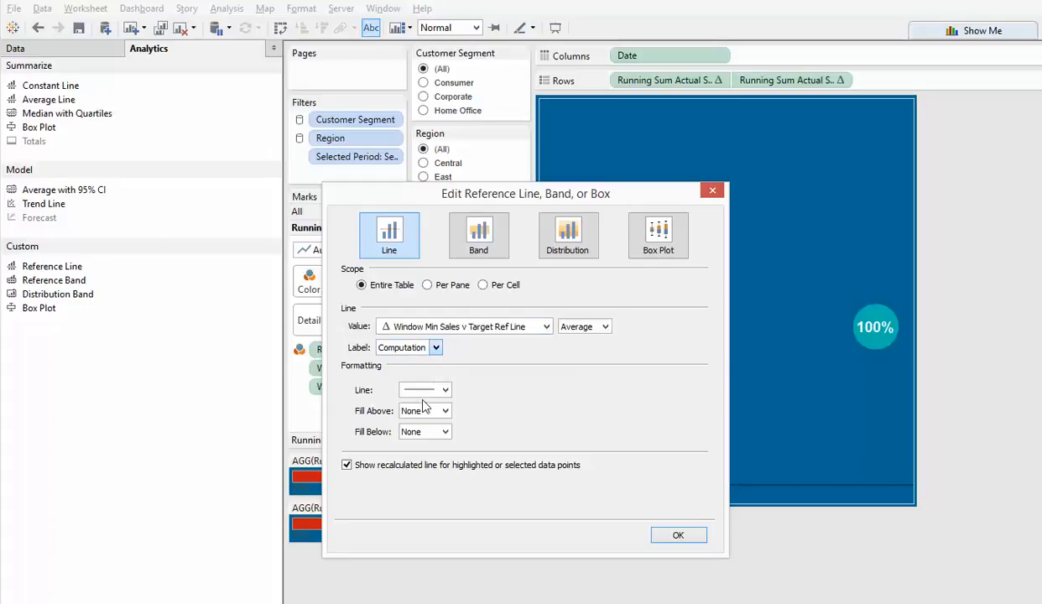
click(422, 391)
click(437, 409)
click(676, 537)
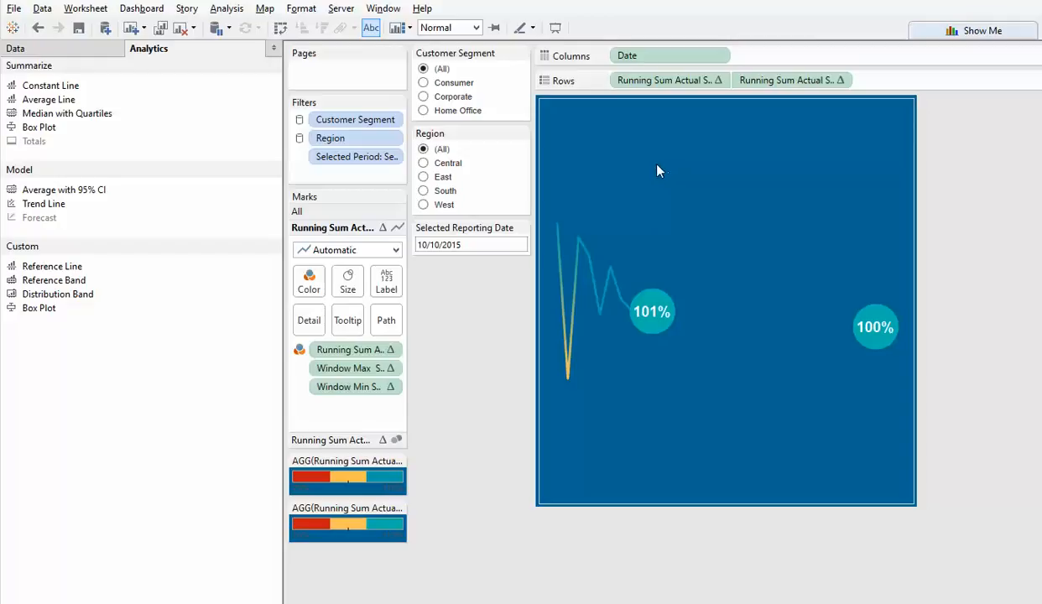
Check the sparkline's axis range for the Consumer, Corporate and Home Office segments, and for the Central region before returning to all regions.
click(424, 83)
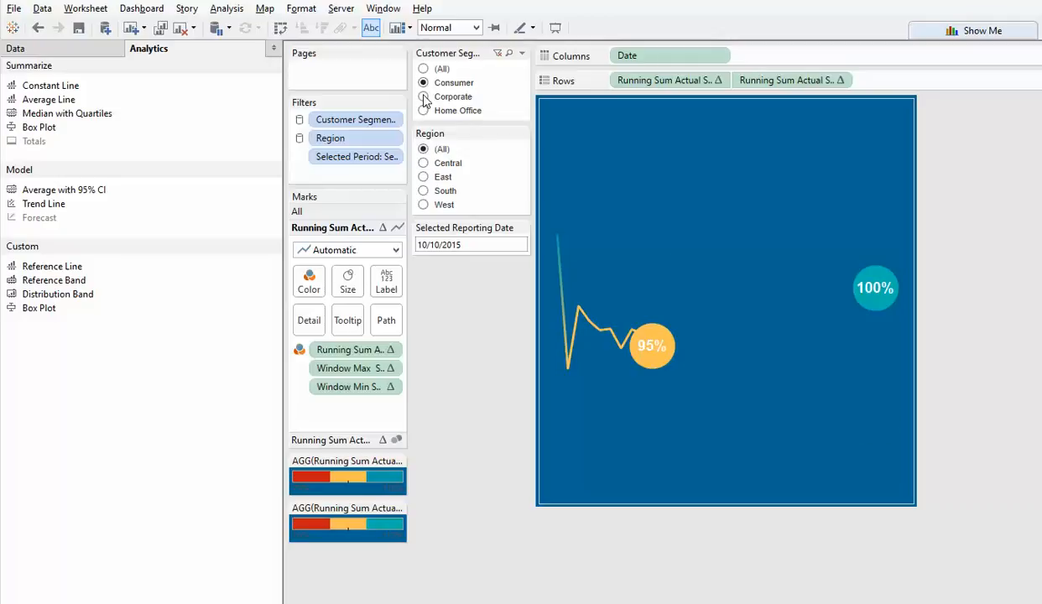
click(424, 97)
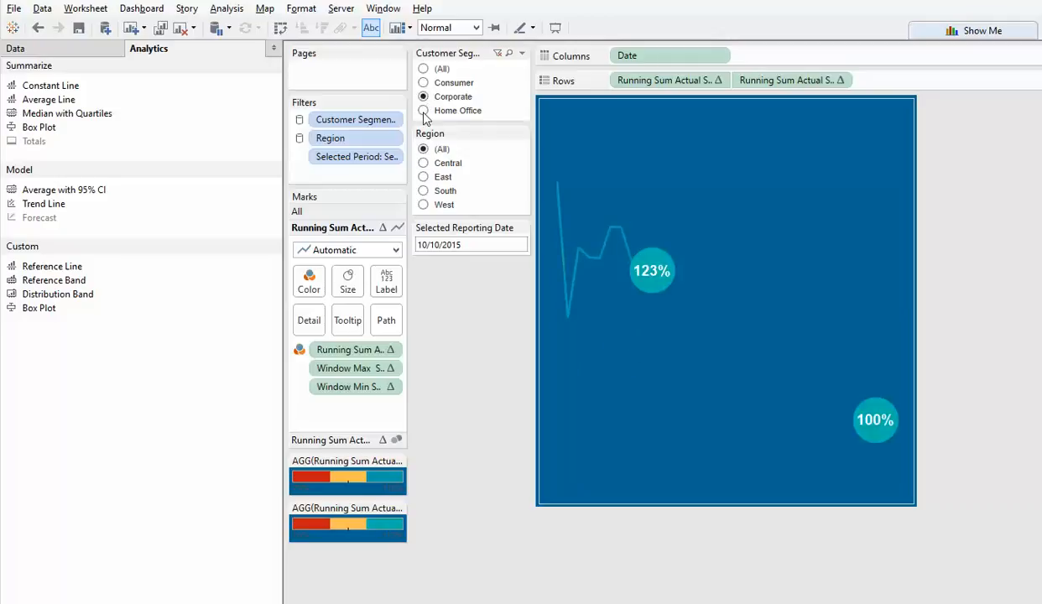
click(423, 111)
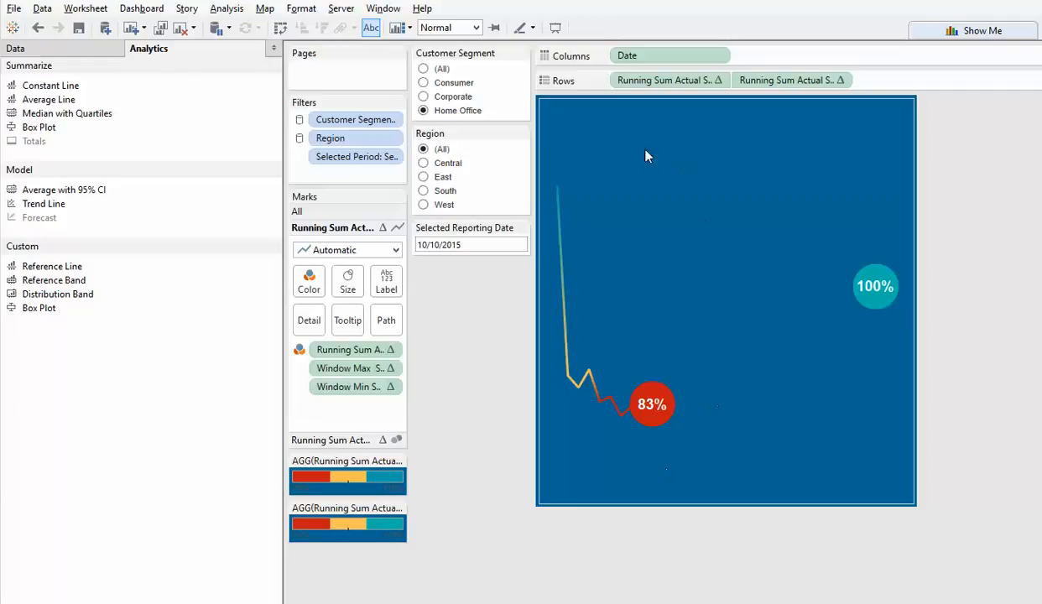
click(424, 164)
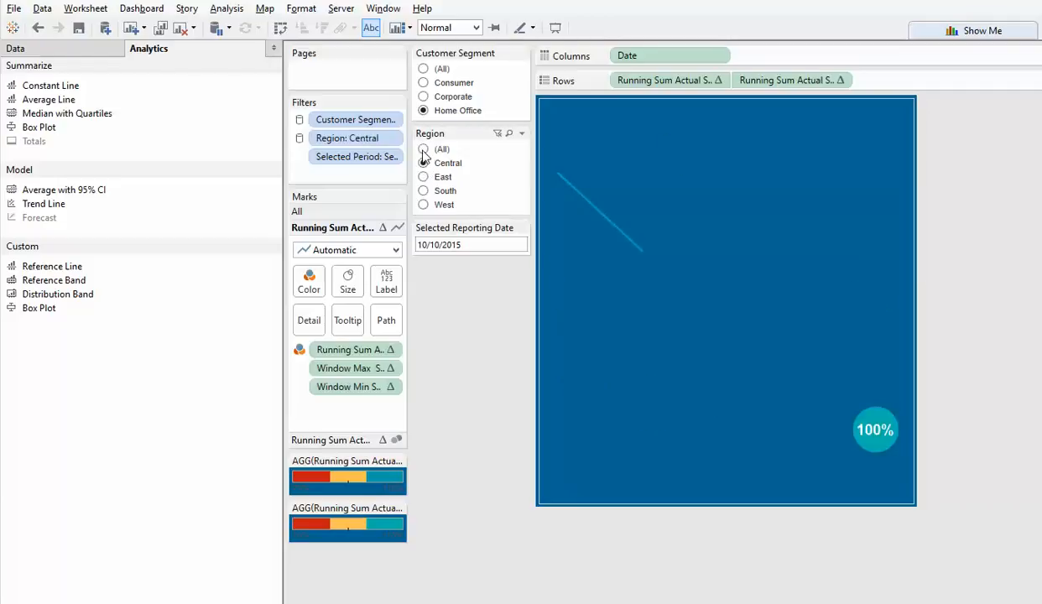
click(424, 151)
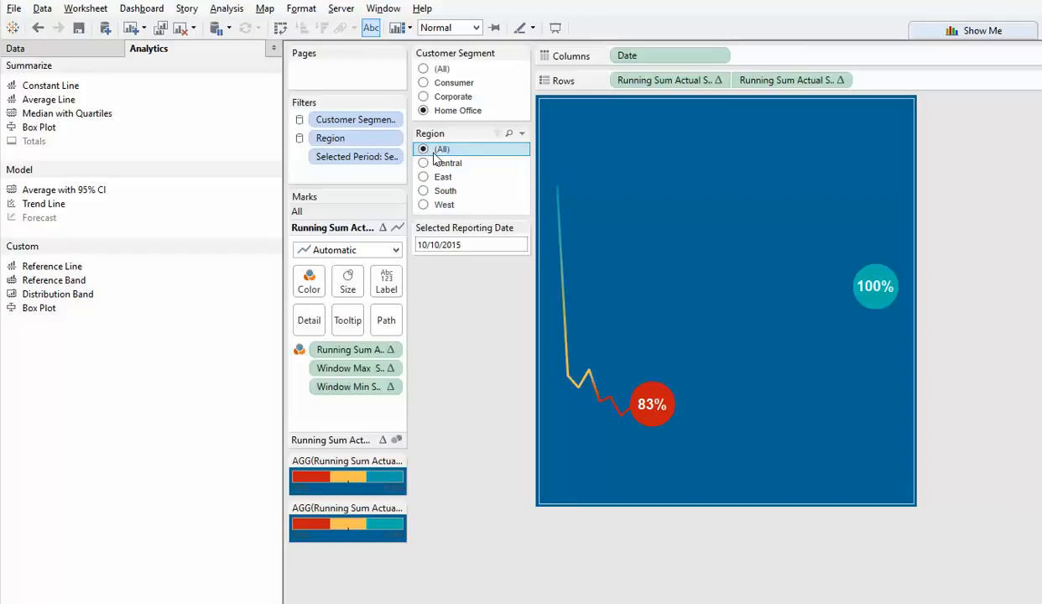
mouse_move(962, 271)
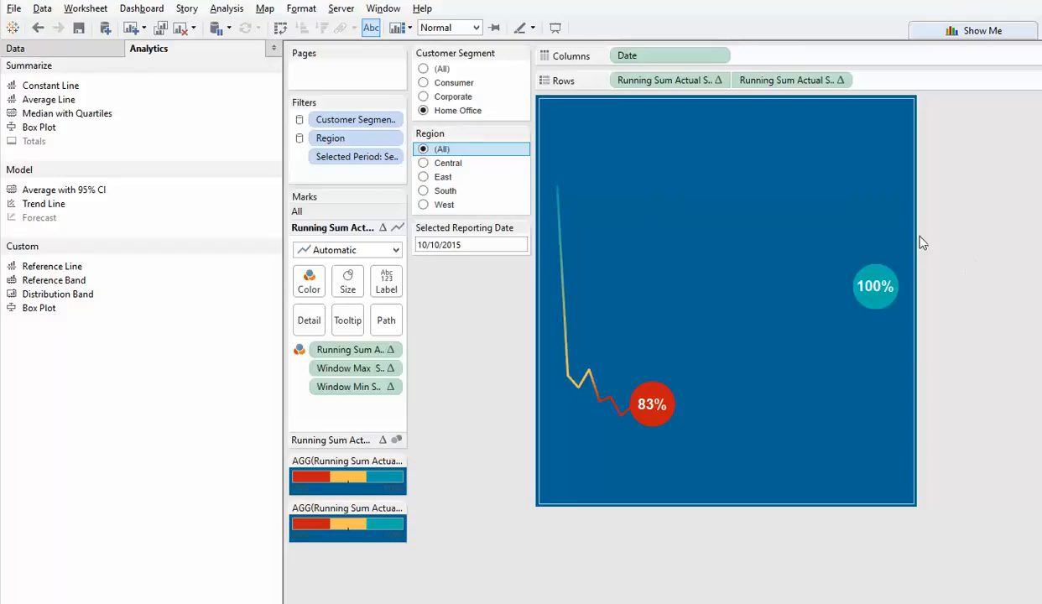
drag(789, 227, 783, 229)
Open the Current Month to Date v Target dashboard and examine the actual and target labels beside the circles.
drag(665, 503, 684, 361)
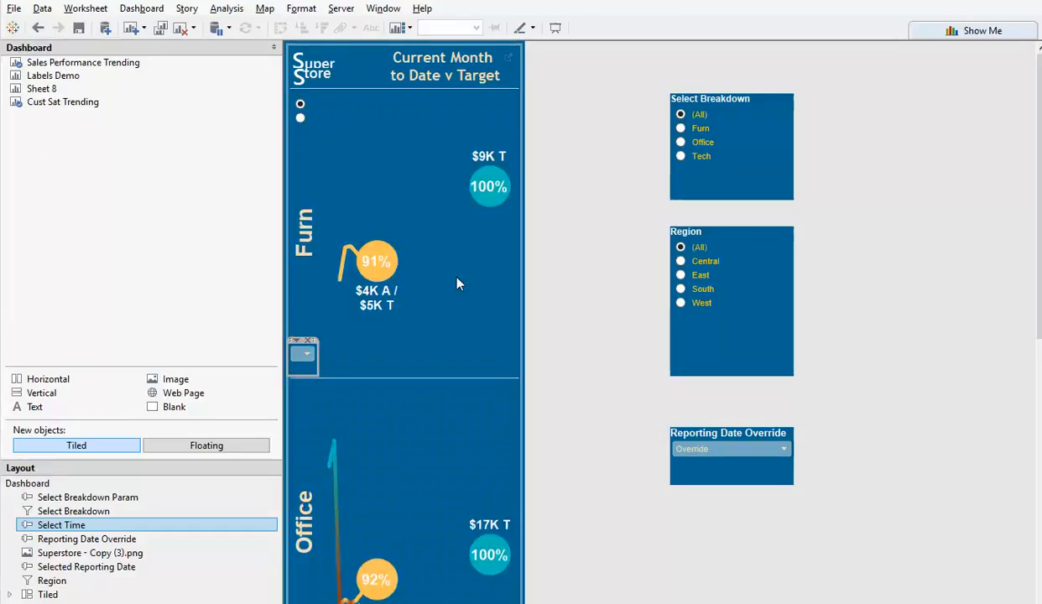
mouse_move(387, 269)
mouse_move(388, 288)
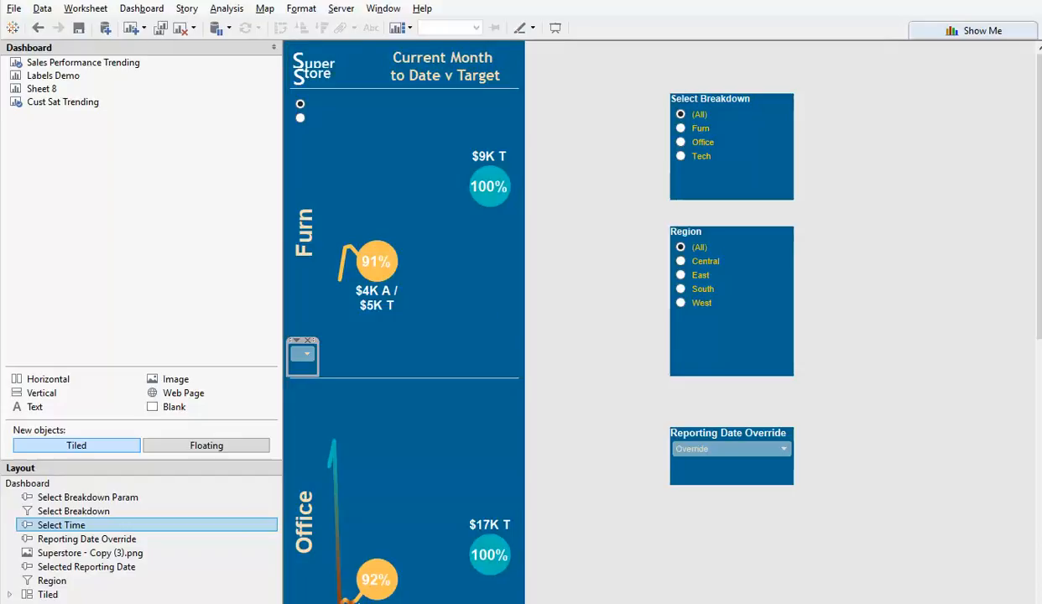
Switch to the worksheet with actual and target labels on the circles, and include all customer segments.
click(578, 603)
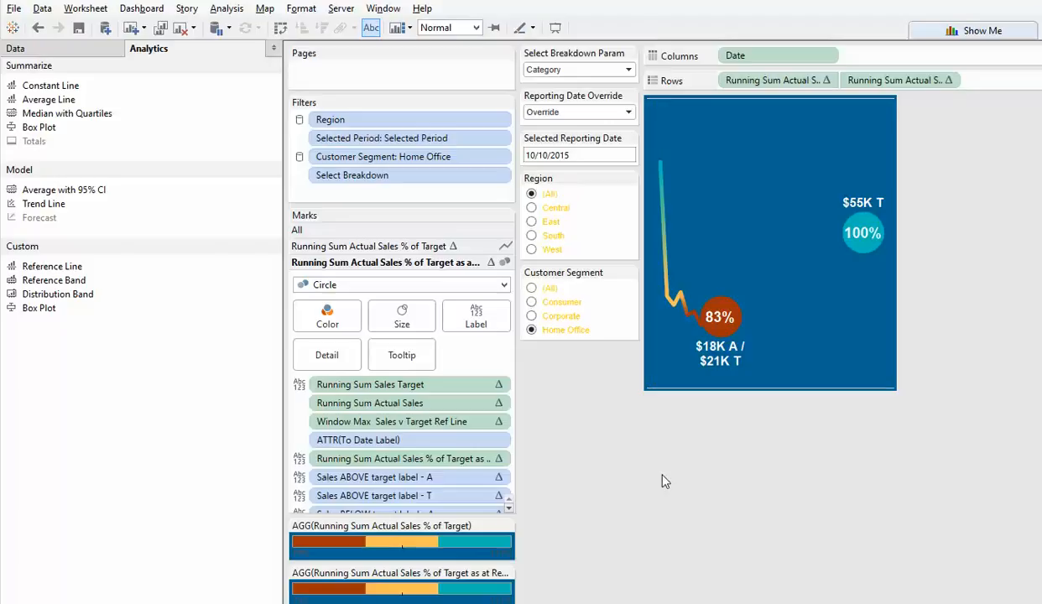
click(533, 290)
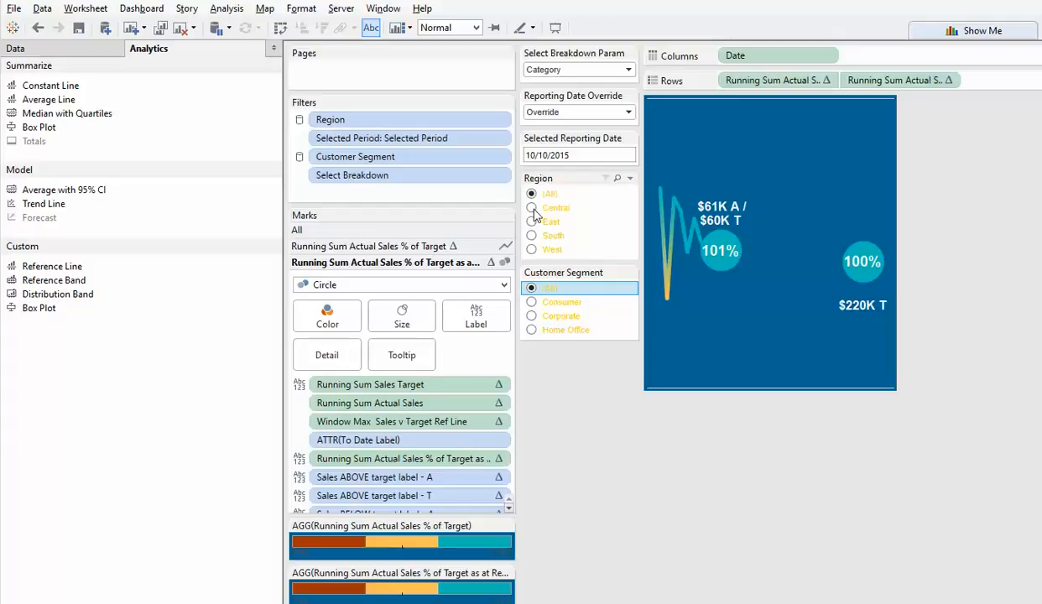
mouse_move(711, 218)
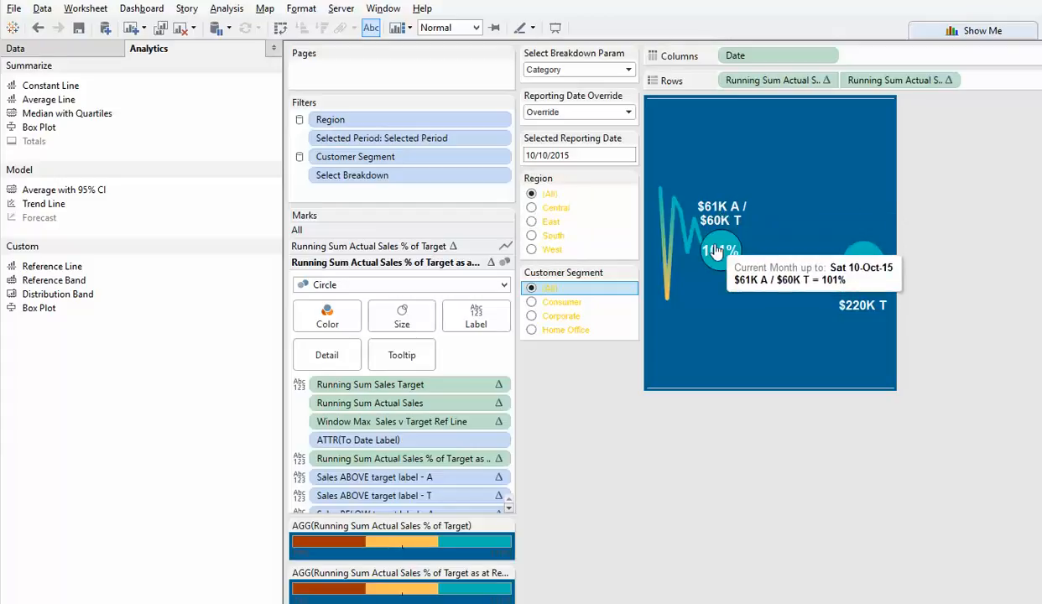
Filter the region to East and set the Selected Reporting Date to 23/10/2015 to compare the label positions.
click(532, 221)
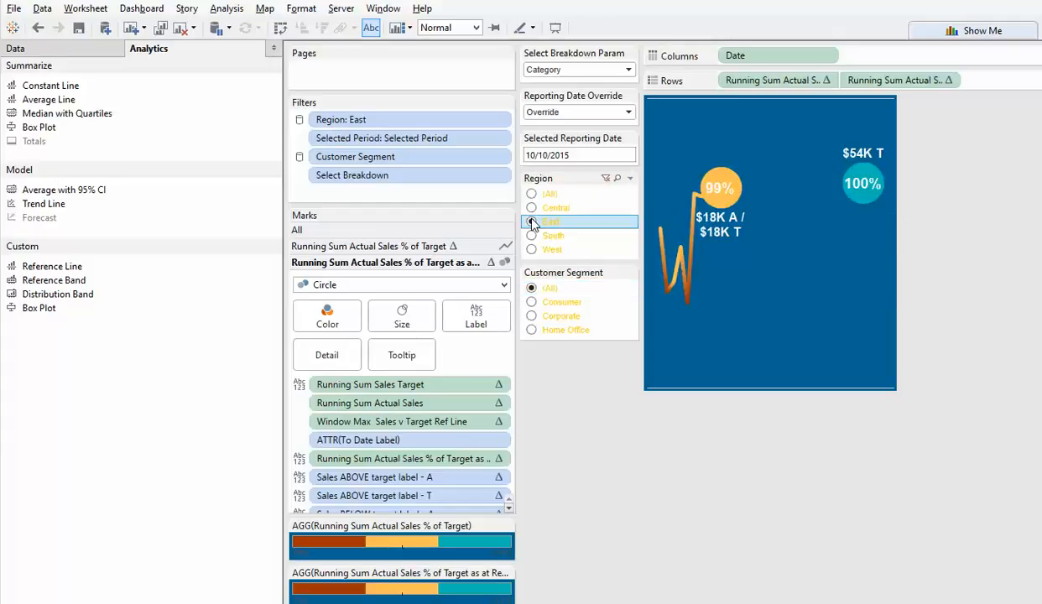
mouse_move(716, 192)
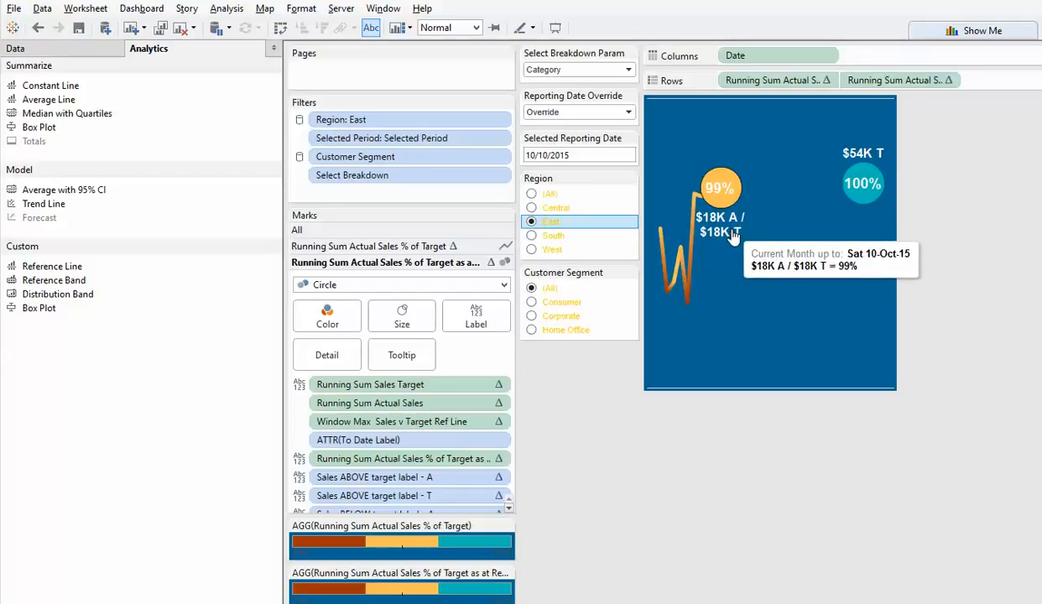
click(571, 155)
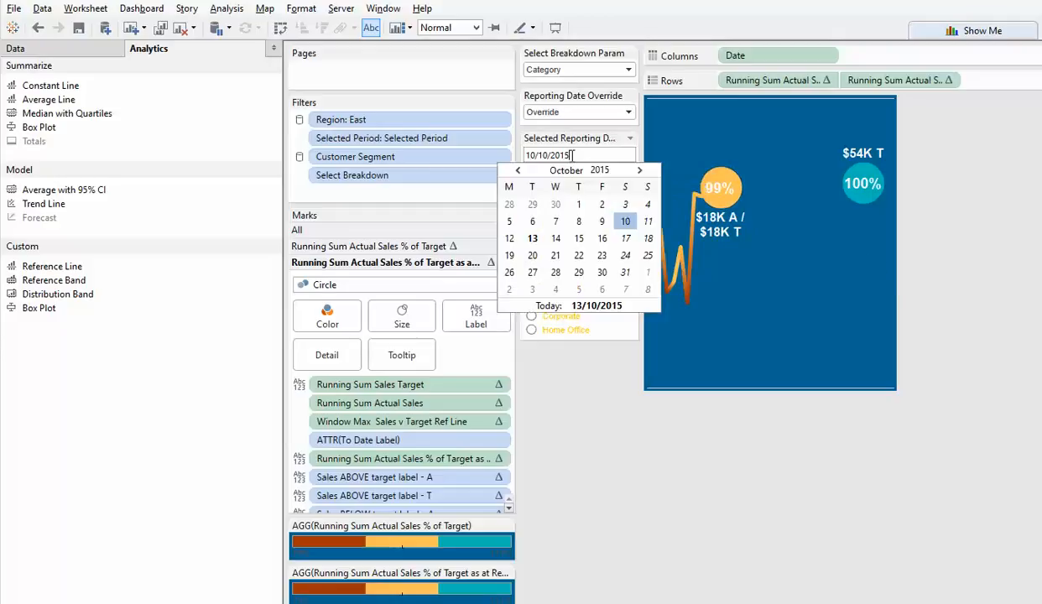
click(601, 260)
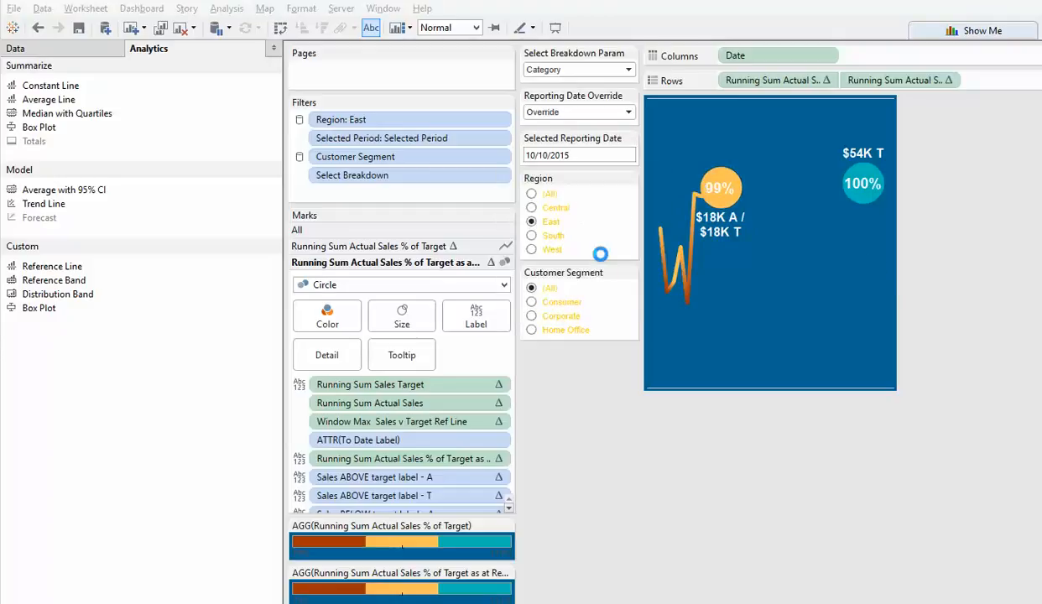
mouse_move(822, 144)
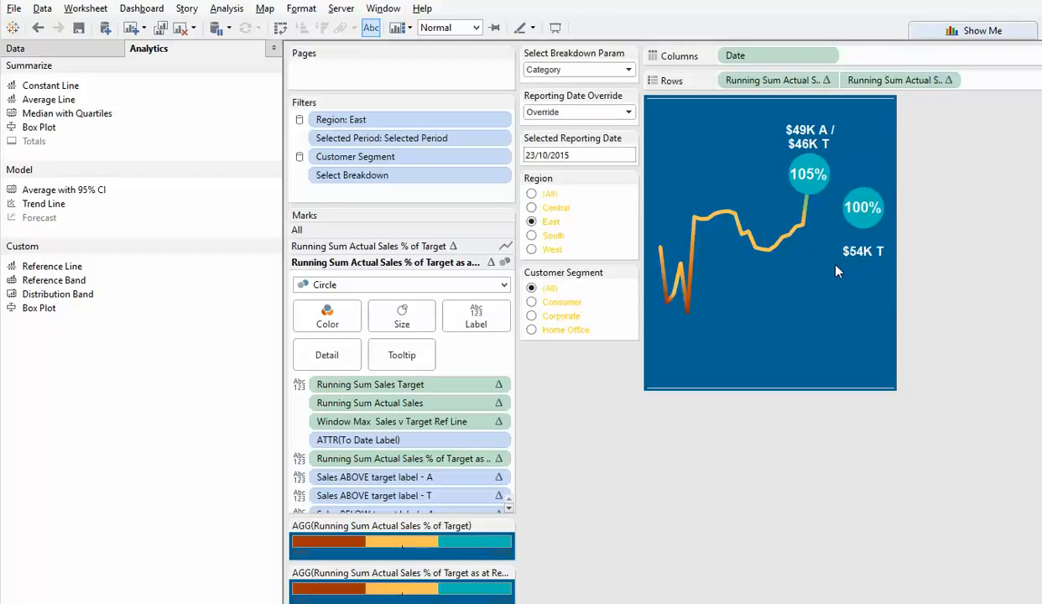
Examine the circle marks' label text, including its Sales ABOVE and Sales BELOW target label fields, and close the label editor.
click(478, 312)
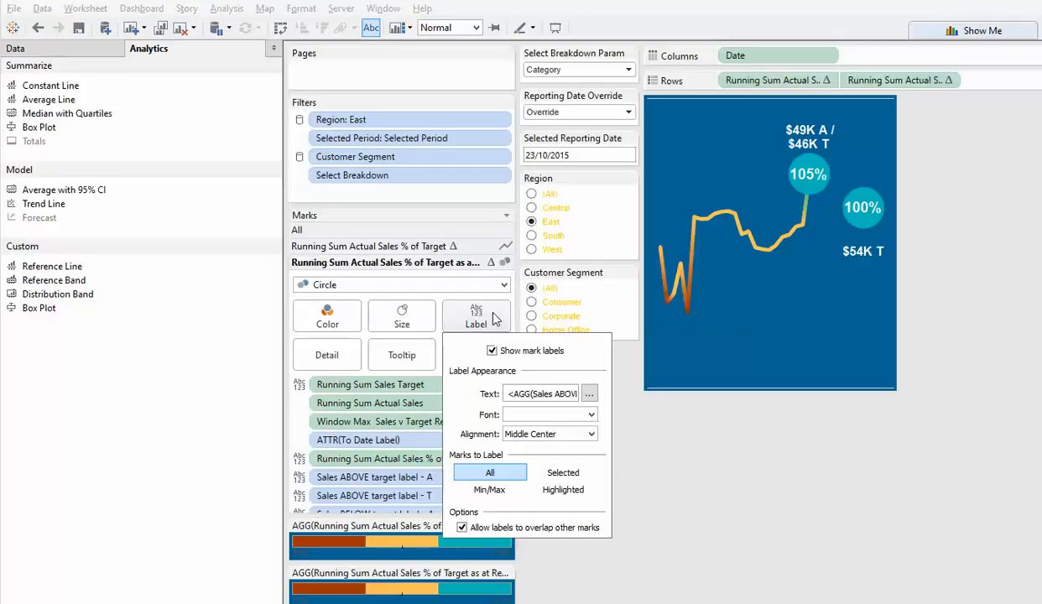
click(588, 393)
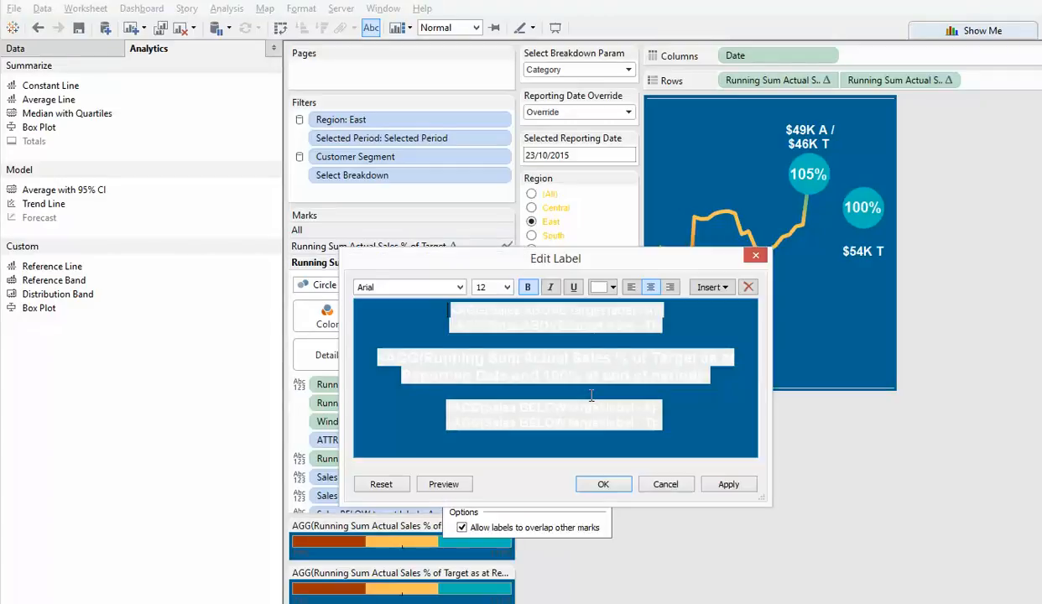
key(ctrl+a)
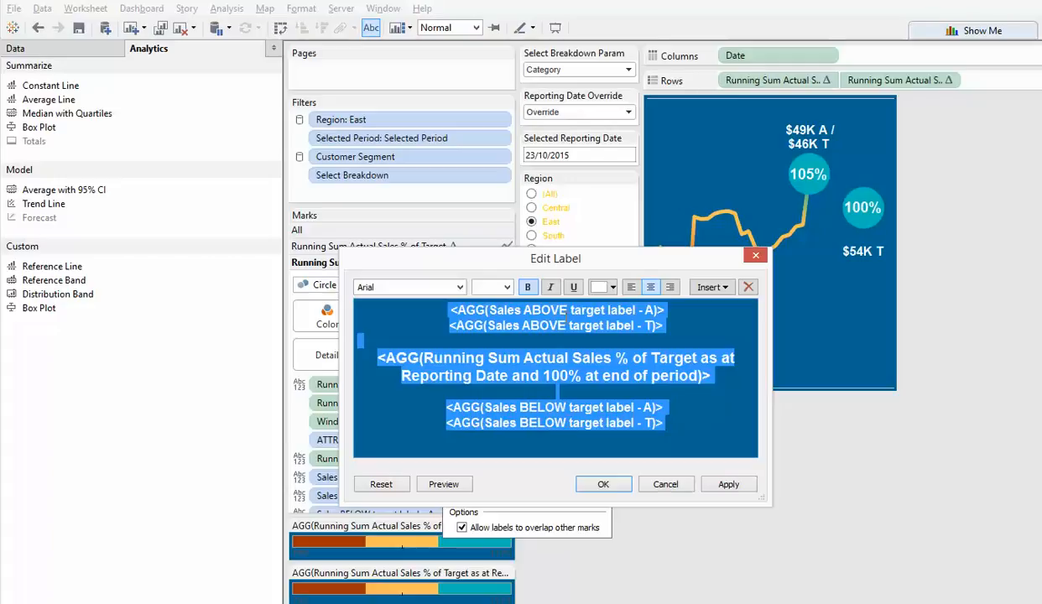
click(601, 487)
click(755, 479)
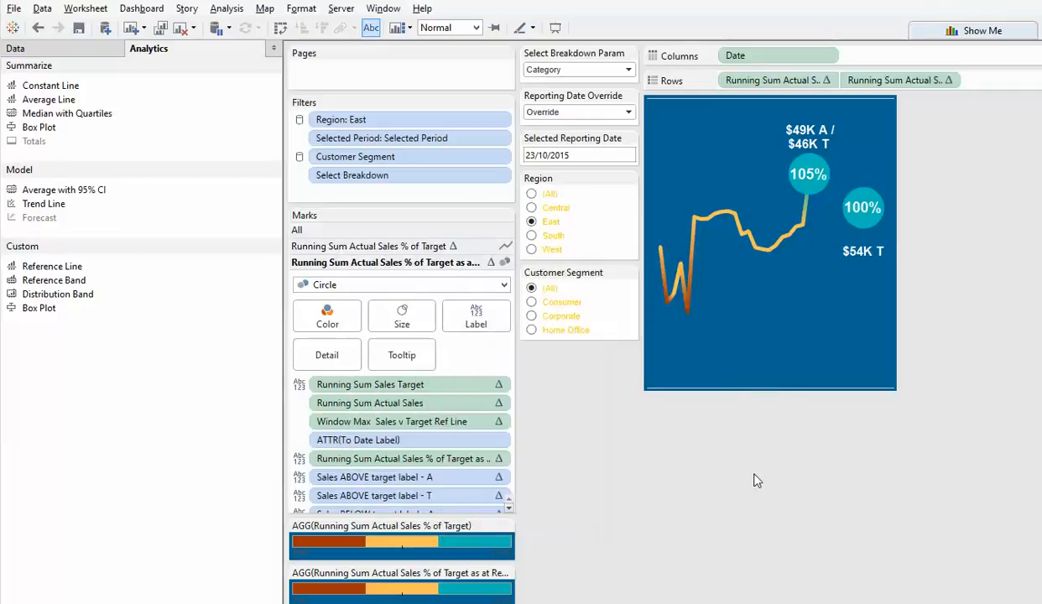